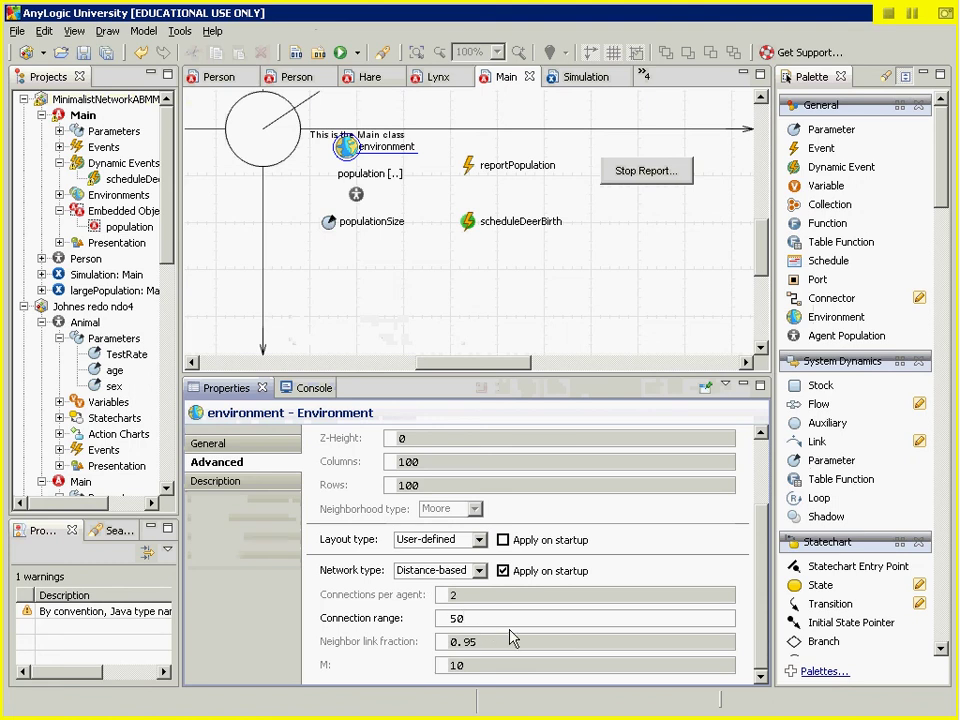
Switch to Blackboard Collaborate and enlarge the supervised chat area to read the session messages
{"action": "left_click", "coordinate": [510, 628]}
{"action": "key", "text": "alt+Tab"}
{"action": "key", "text": "alt+Tab"}
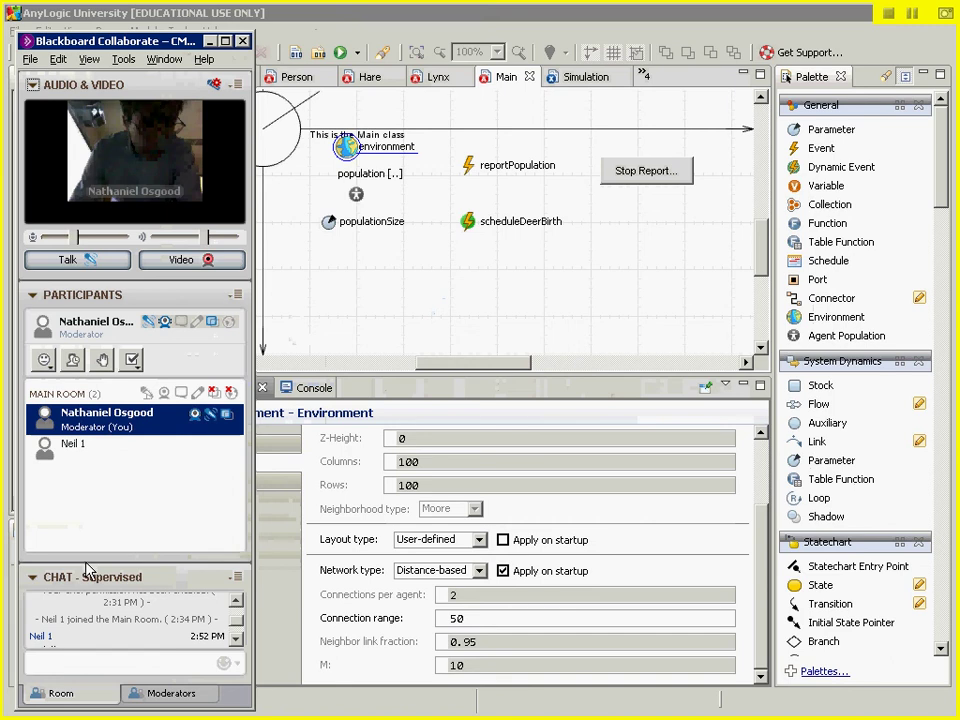
{"action": "left_click_drag", "start_coordinate": [87, 570], "coordinate": [96, 498]}
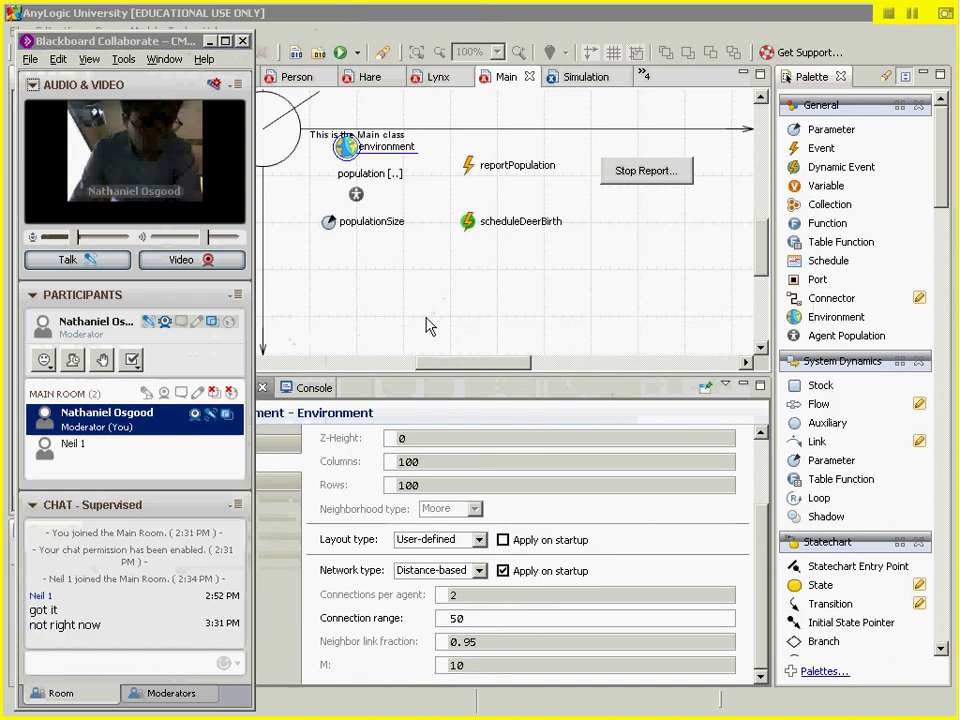
{"action": "left_click", "coordinate": [366, 18]}
{"action": "key", "text": "alt+Tab"}
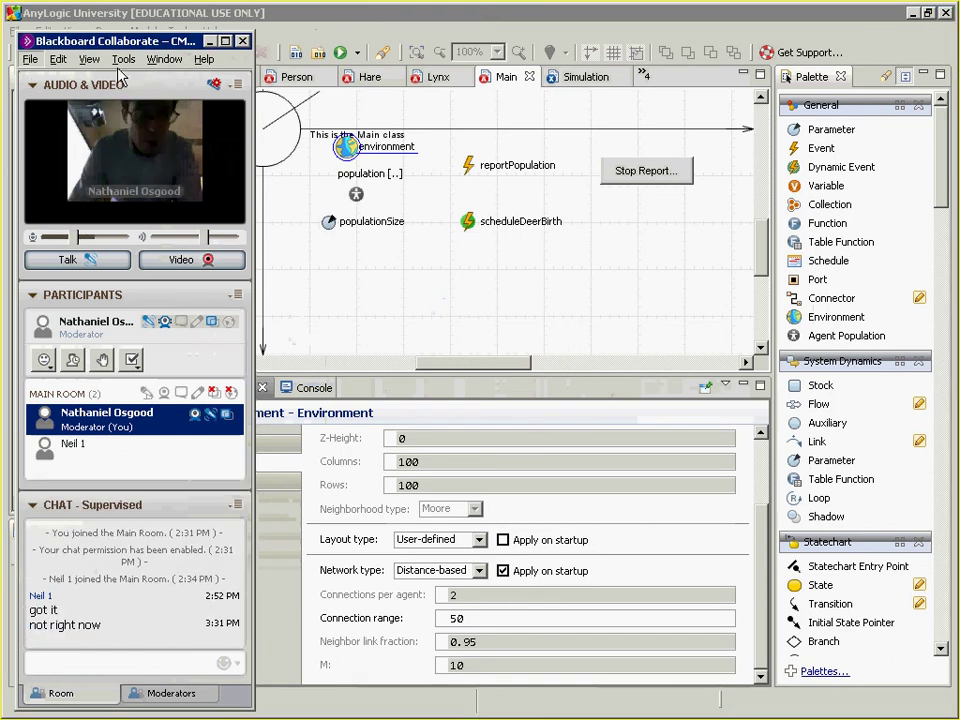
Stop the running application sharing in the Blackboard Collaborate session
{"action": "left_click", "coordinate": [123, 59]}
{"action": "mouse_move", "coordinate": [170, 80]}
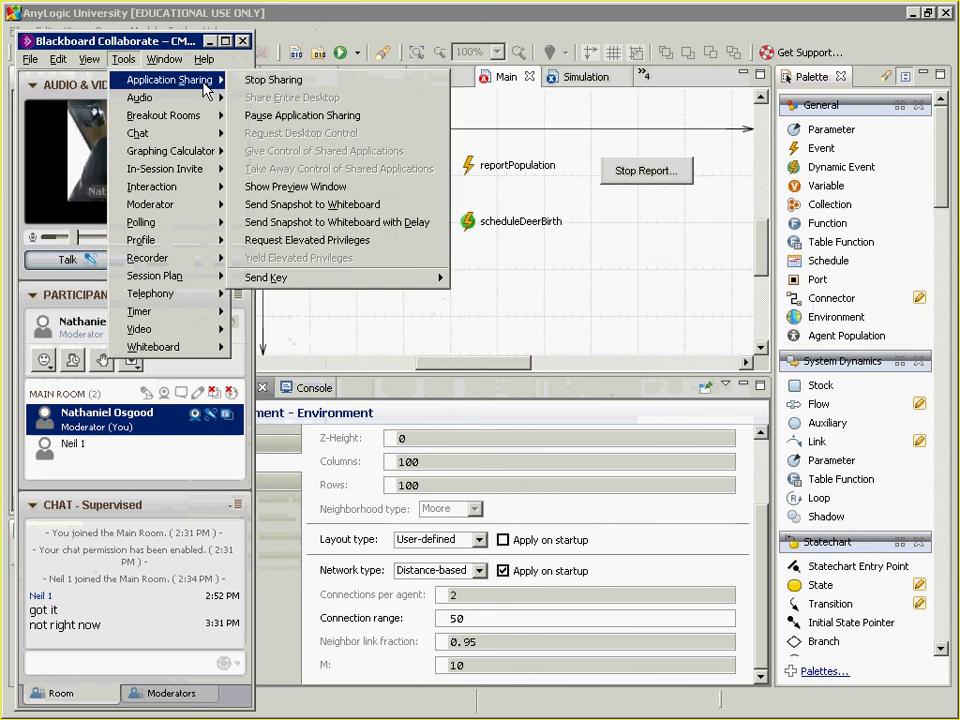
{"action": "left_click", "coordinate": [292, 86]}
Start a new application sharing session in Blackboard Collaborate with AnyLogic.exe as the shared application
{"action": "left_click", "coordinate": [123, 59]}
{"action": "mouse_move", "coordinate": [140, 80]}
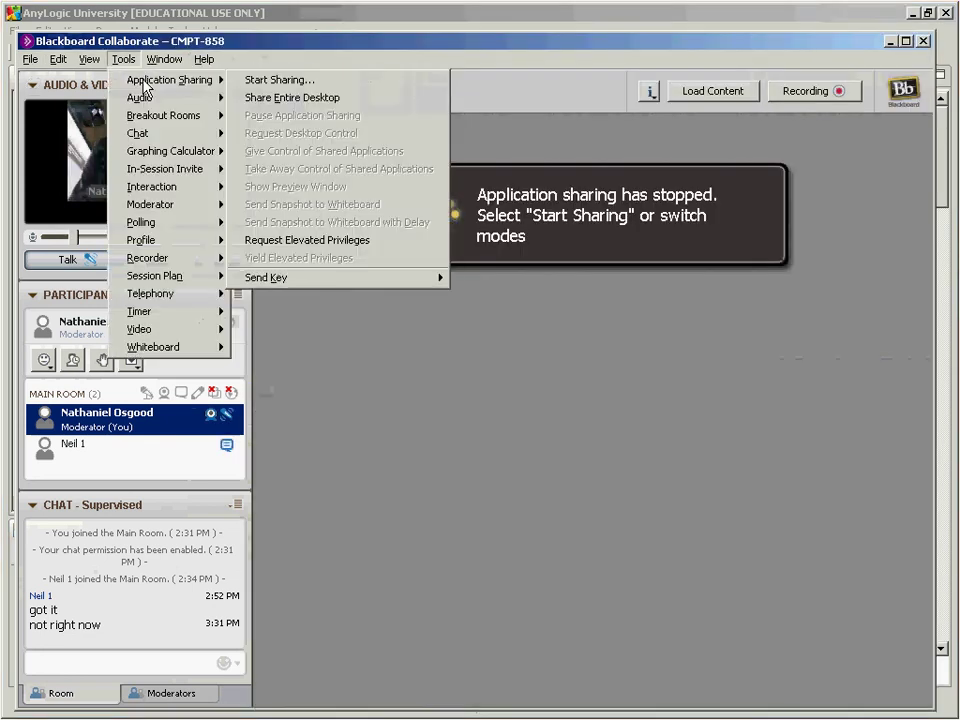
{"action": "left_click", "coordinate": [293, 80]}
{"action": "left_click", "coordinate": [472, 552]}
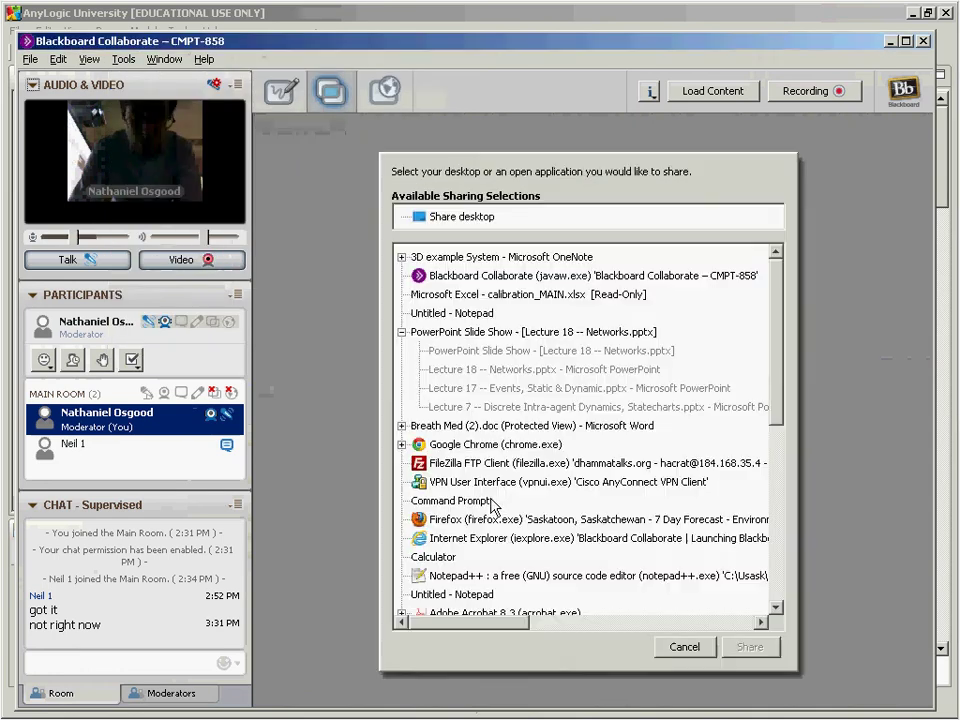
{"action": "scroll", "coordinate": [766, 462], "scroll_direction": "down", "scroll_amount": 6}
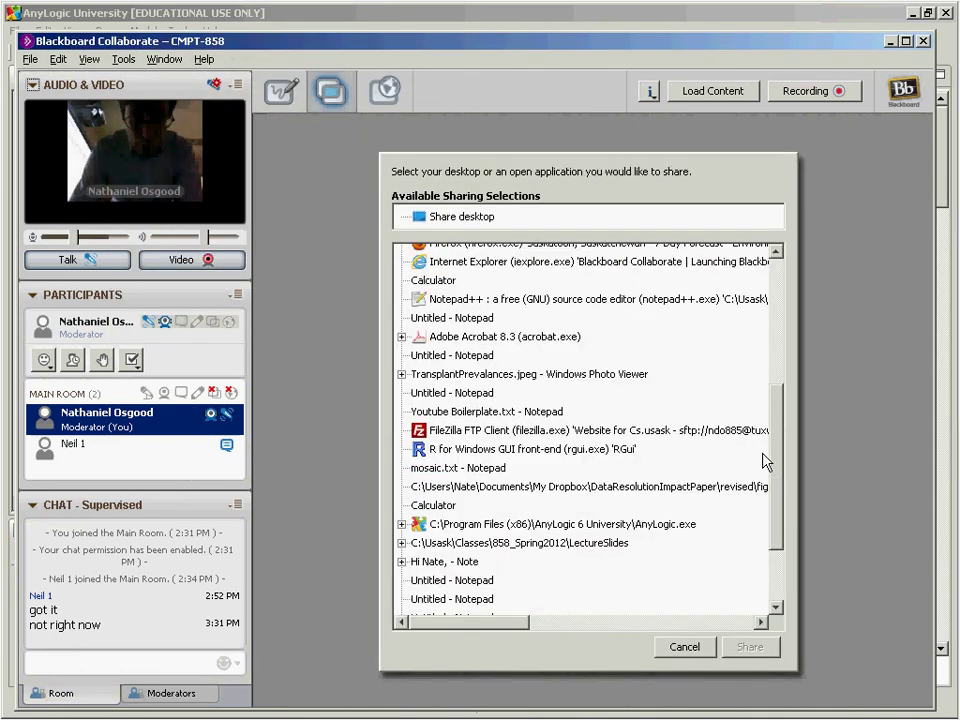
{"action": "scroll", "coordinate": [765, 460], "scroll_direction": "down", "scroll_amount": 1}
{"action": "left_click", "coordinate": [555, 510]}
{"action": "left_click", "coordinate": [732, 650]}
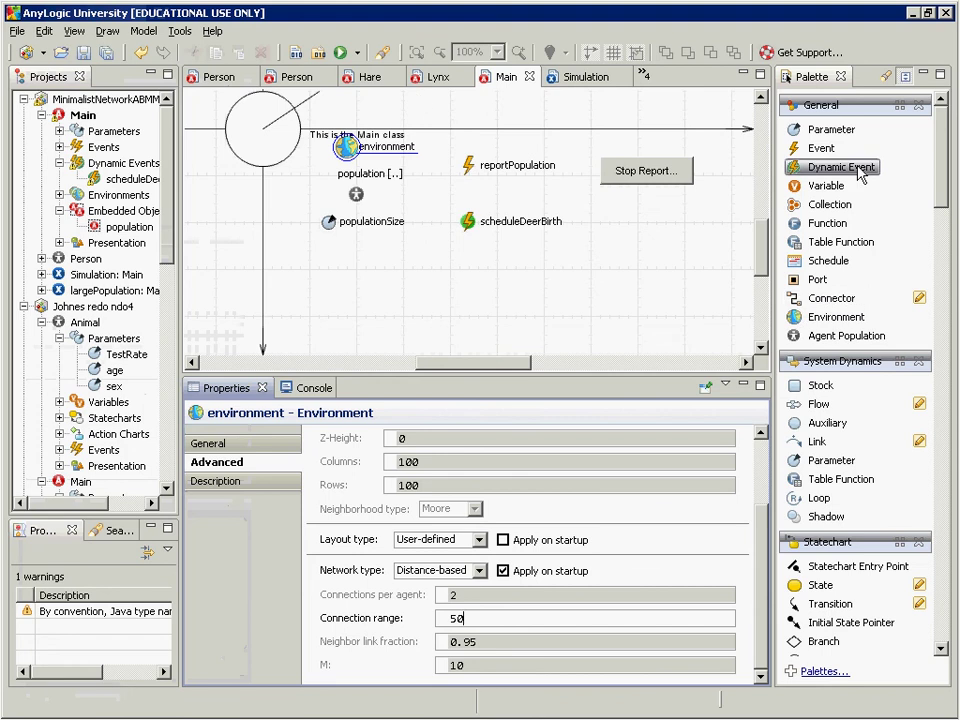
Place a slider control below the Stop Report button in Main and name it sliderConnectionRange
{"action": "left_click_drag", "start_coordinate": [940, 150], "coordinate": [922, 342]}
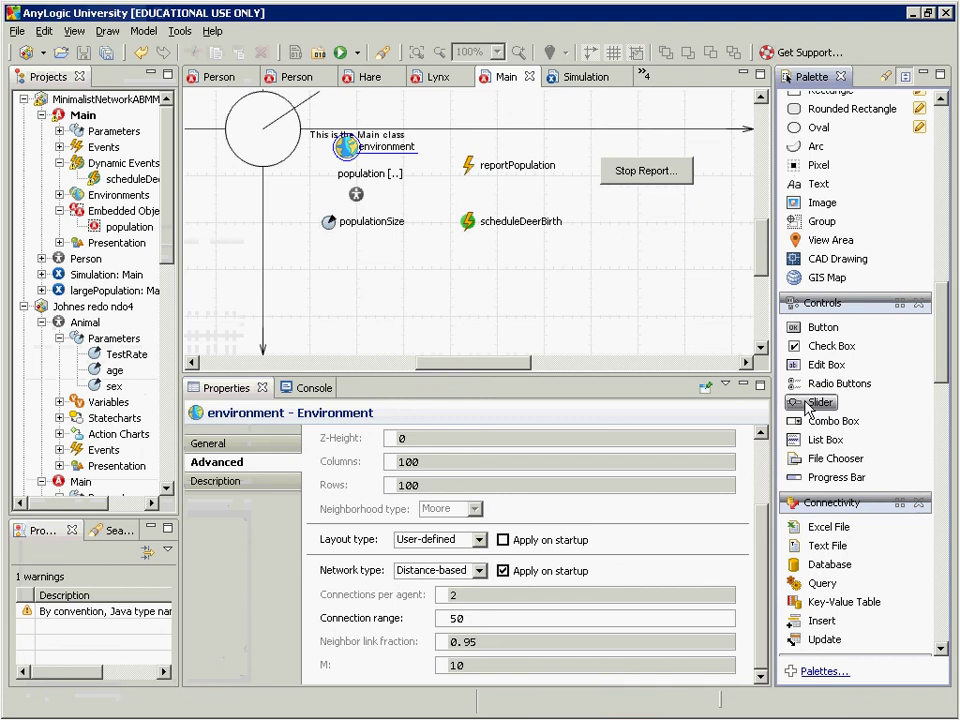
{"action": "left_click_drag", "start_coordinate": [805, 403], "coordinate": [604, 208]}
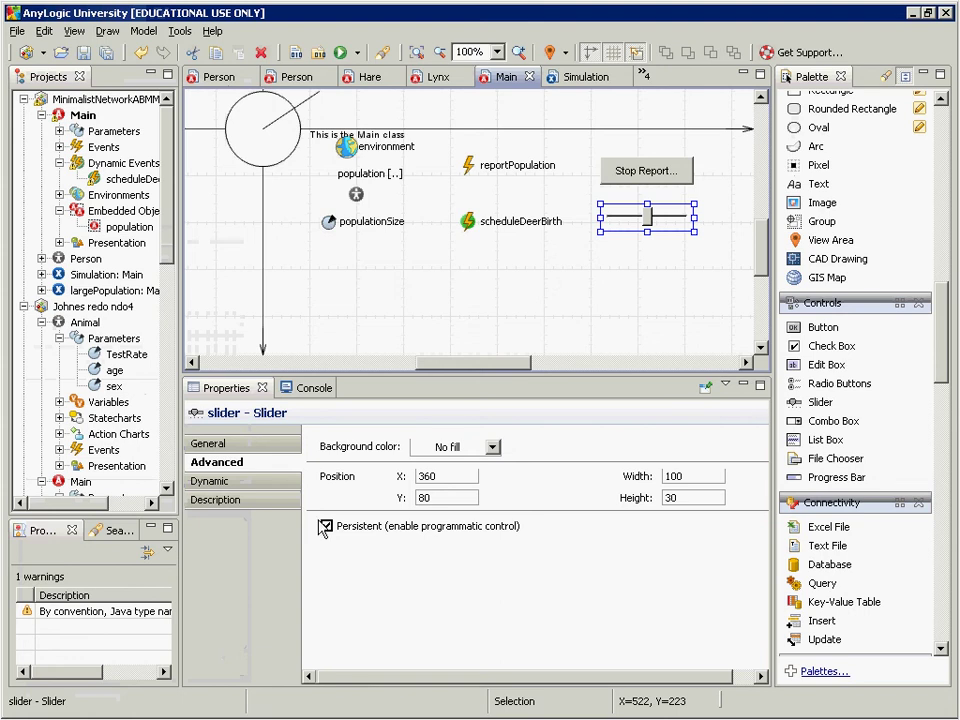
{"action": "left_click", "coordinate": [210, 443]}
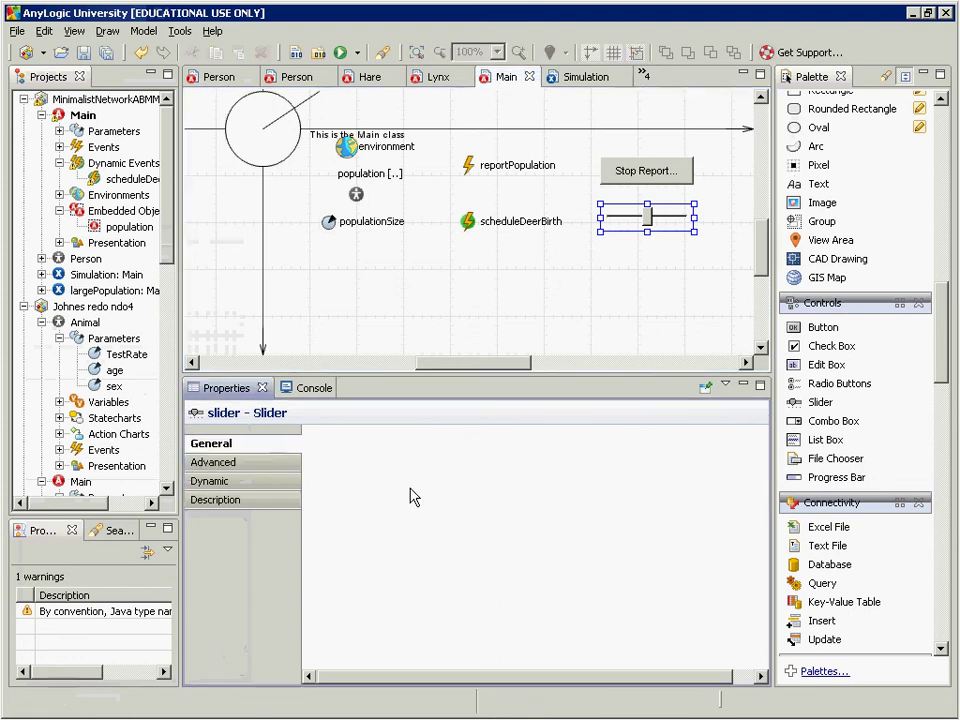
{"action": "left_click", "coordinate": [420, 450]}
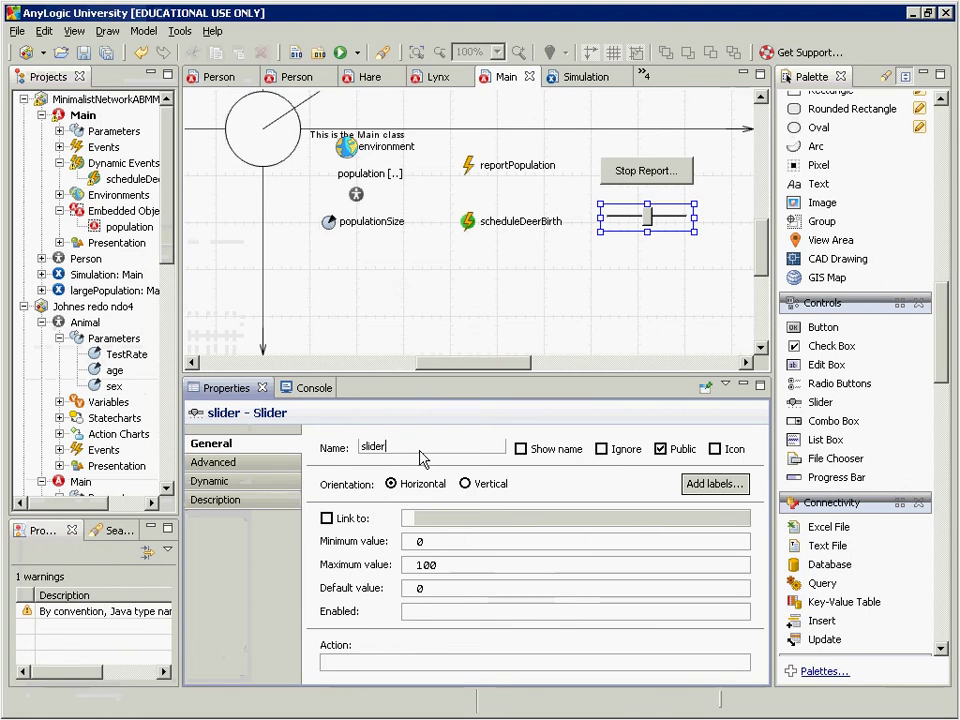
{"action": "left_click", "coordinate": [420, 452]}
{"action": "type", "text": "Conne"}
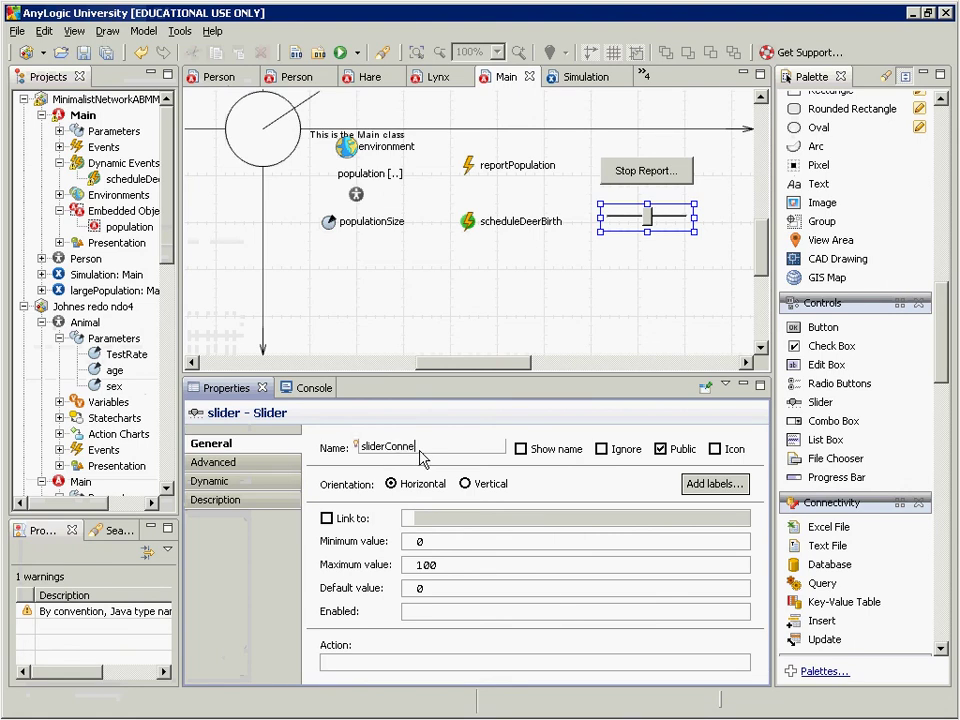
{"action": "type", "text": "ctionRange"}
{"action": "key", "text": "Return"}
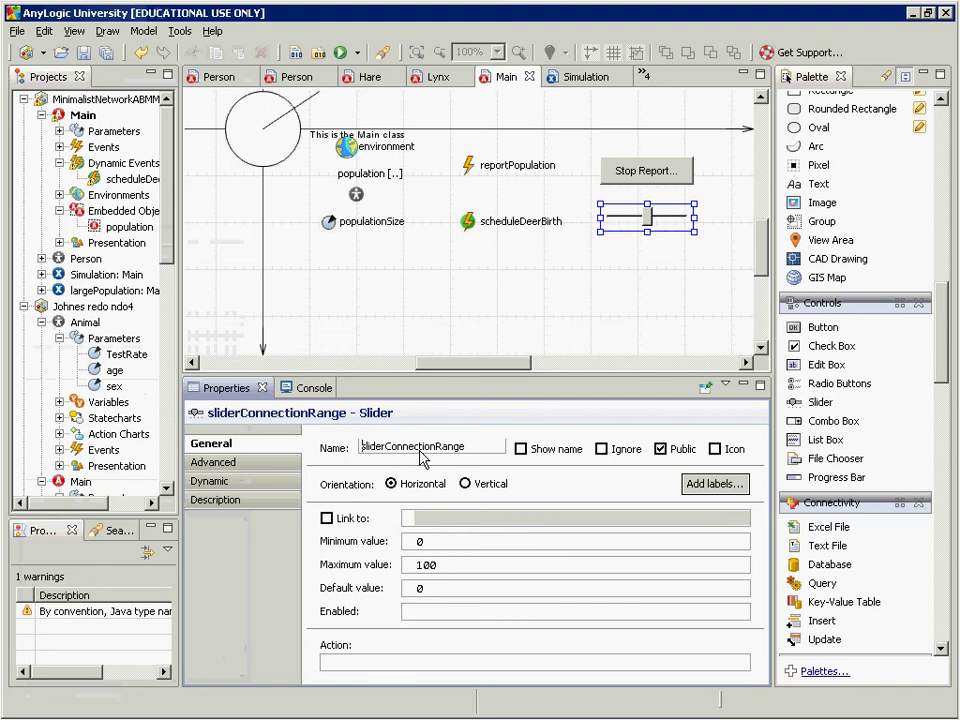
Set the slider's maximum value to 500 and its default value to 50
{"action": "left_click", "coordinate": [442, 550]}
{"action": "left_click", "coordinate": [474, 575]}
{"action": "key", "text": "BackSpace"}
{"action": "key", "text": "BackSpace"}
{"action": "key", "text": "BackSpace"}
{"action": "type", "text": "500"}
{"action": "double_click", "coordinate": [457, 593]}
{"action": "type", "text": "50"}
Switch to Blackboard Collaborate and stop sharing the application
{"action": "key", "text": "alt+Tab"}
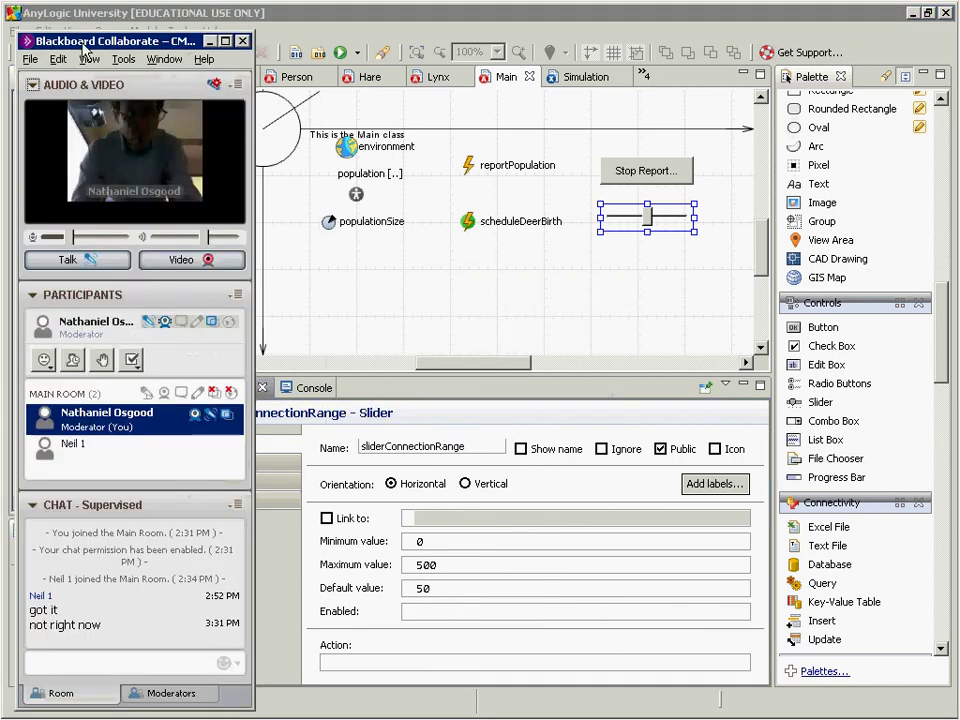
{"action": "left_click", "coordinate": [124, 60]}
{"action": "mouse_move", "coordinate": [175, 79]}
{"action": "left_click", "coordinate": [225, 58]}
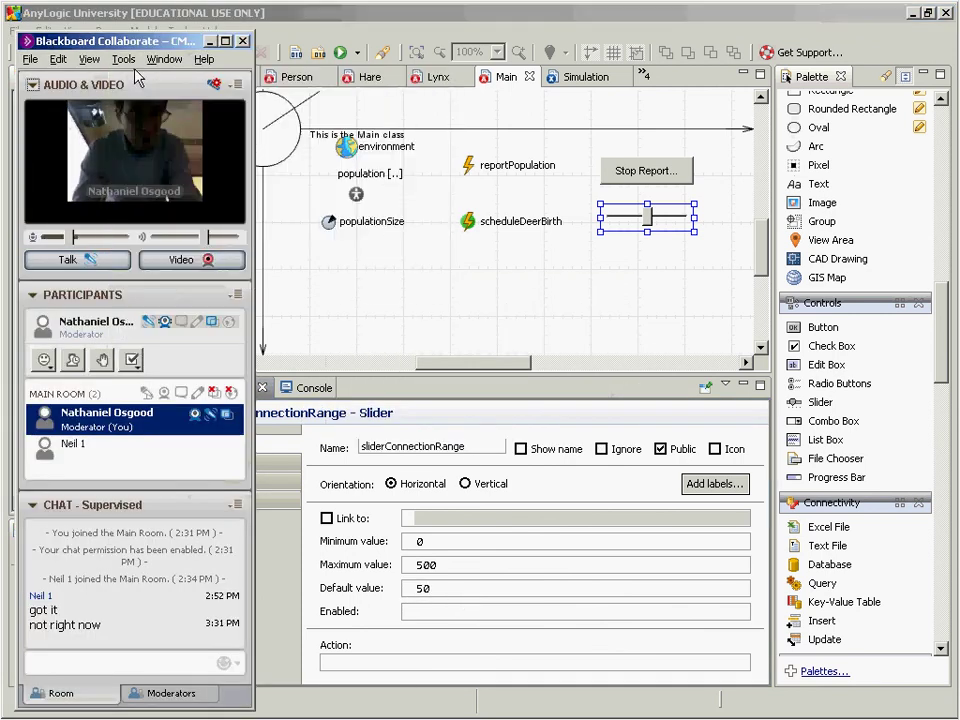
{"action": "left_click", "coordinate": [126, 59]}
Restart application sharing with AnyLogic.exe selected and acknowledge the hosting notification
{"action": "left_click", "coordinate": [321, 302]}
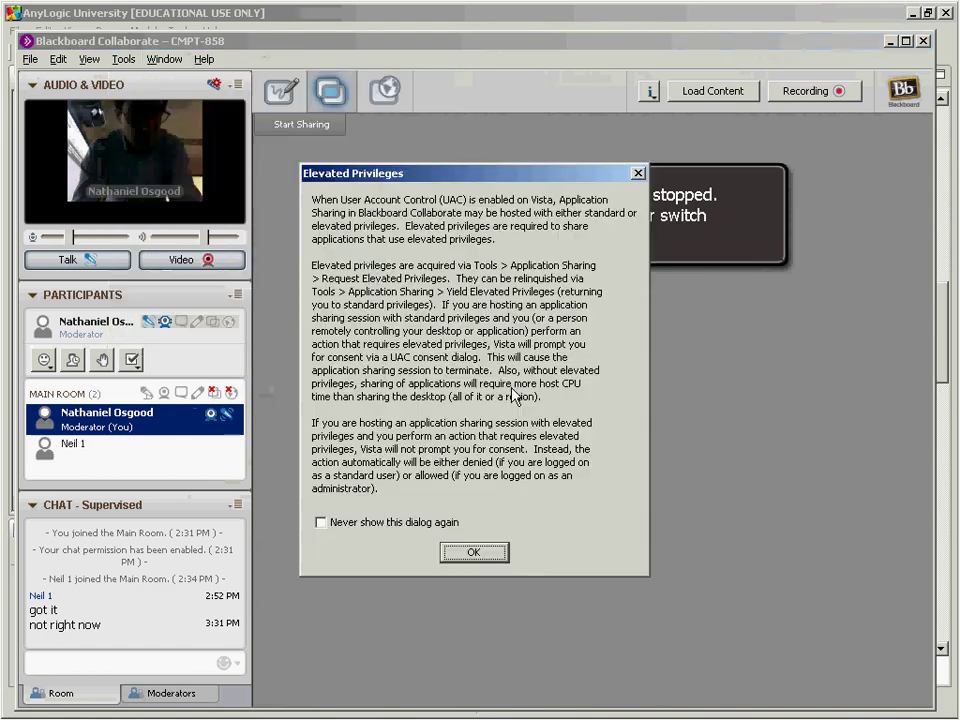
{"action": "left_click", "coordinate": [471, 552]}
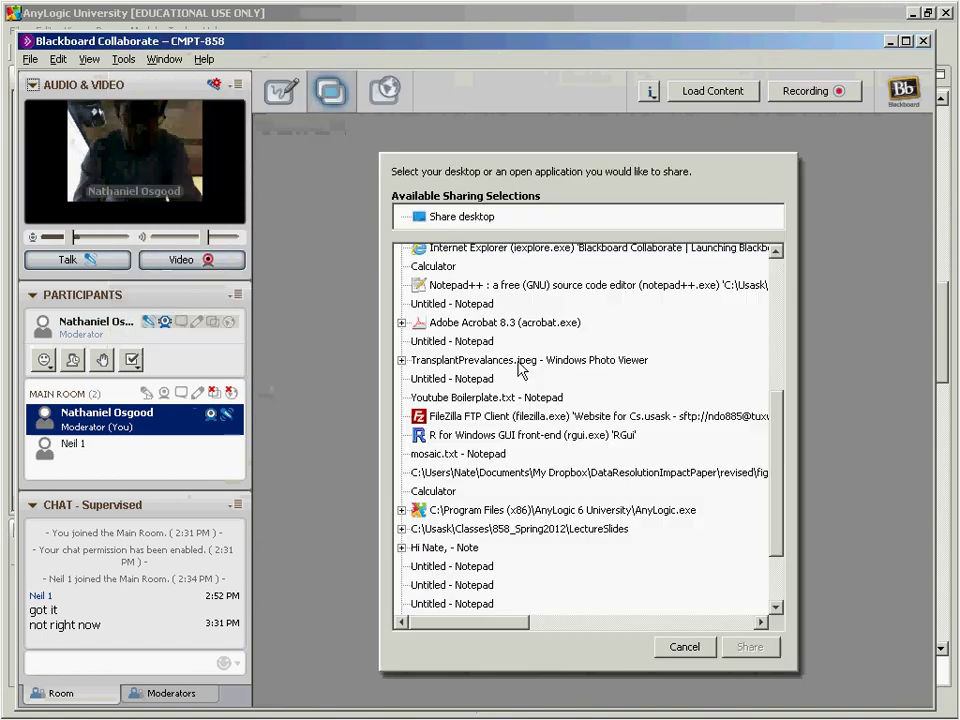
{"action": "scroll", "coordinate": [681, 497], "scroll_direction": "down", "scroll_amount": 1}
{"action": "left_click", "coordinate": [560, 459]}
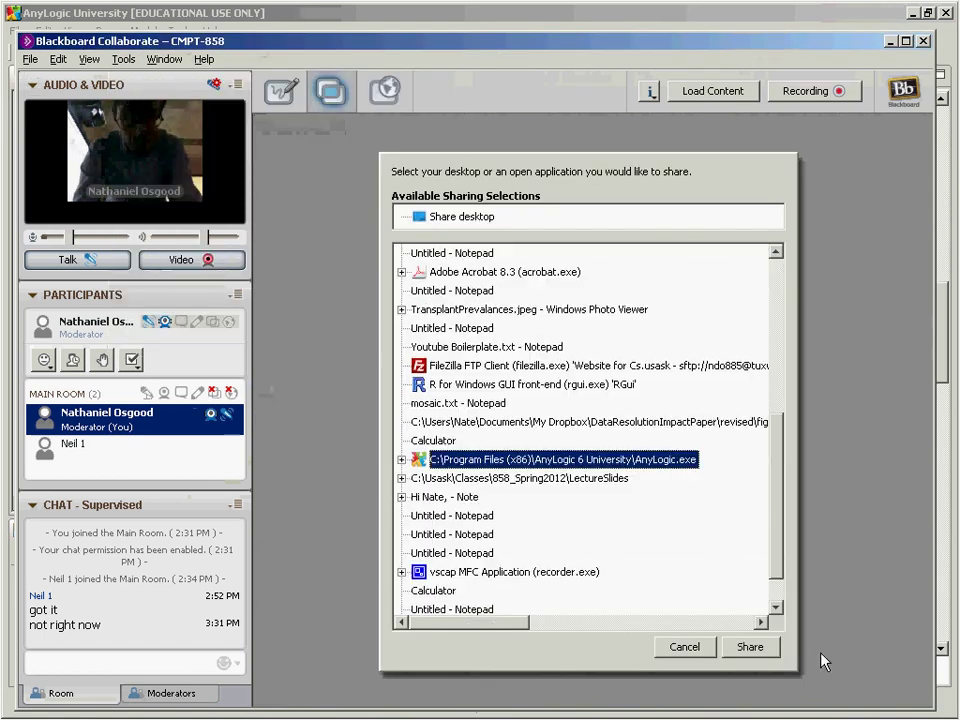
{"action": "left_click", "coordinate": [750, 647]}
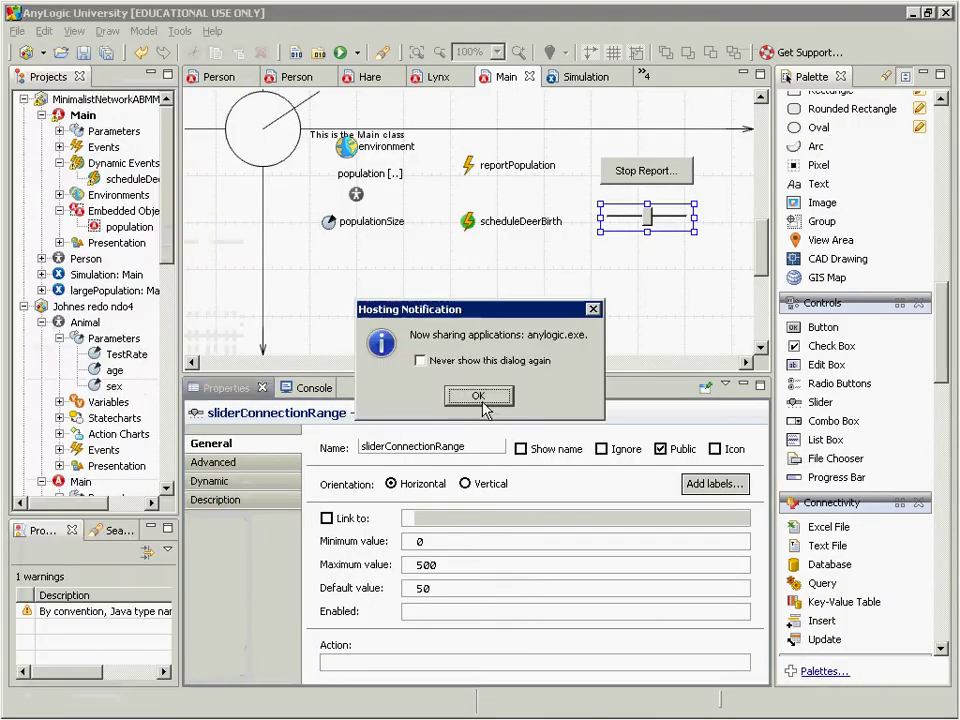
{"action": "left_click", "coordinate": [482, 398]}
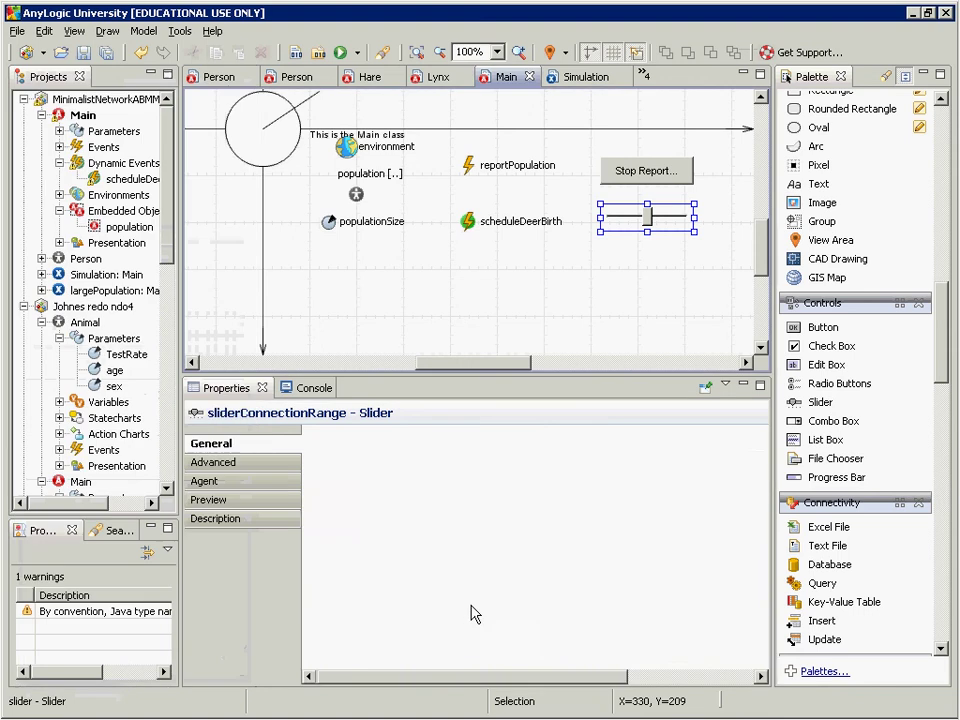
{"action": "left_click", "coordinate": [640, 240]}
{"action": "left_click", "coordinate": [619, 231]}
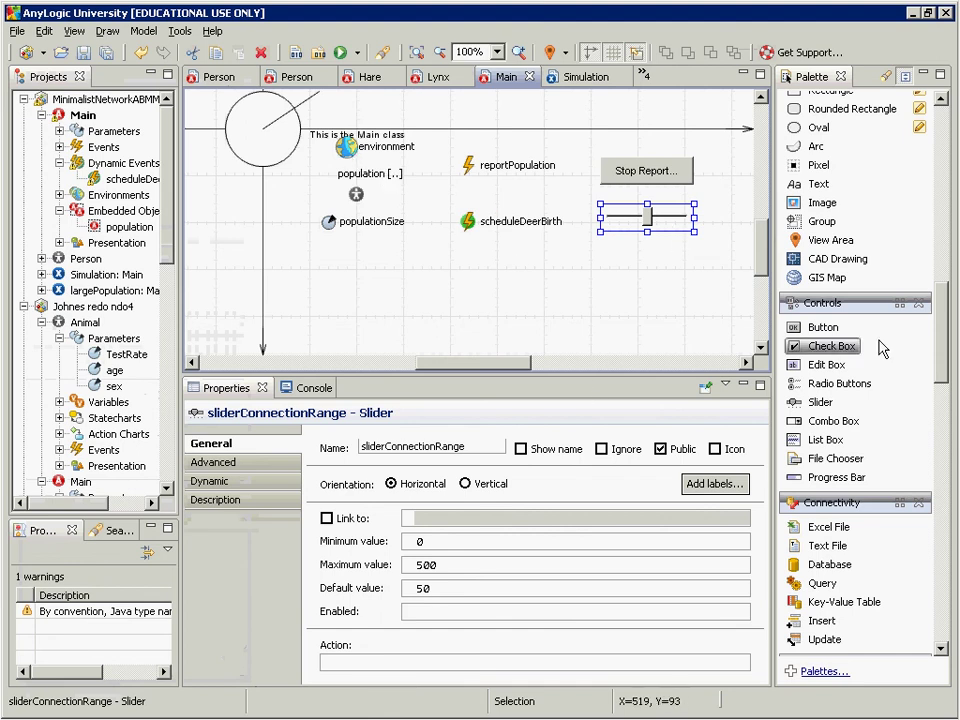
{"action": "left_click_drag", "start_coordinate": [940, 350], "coordinate": [925, 175]}
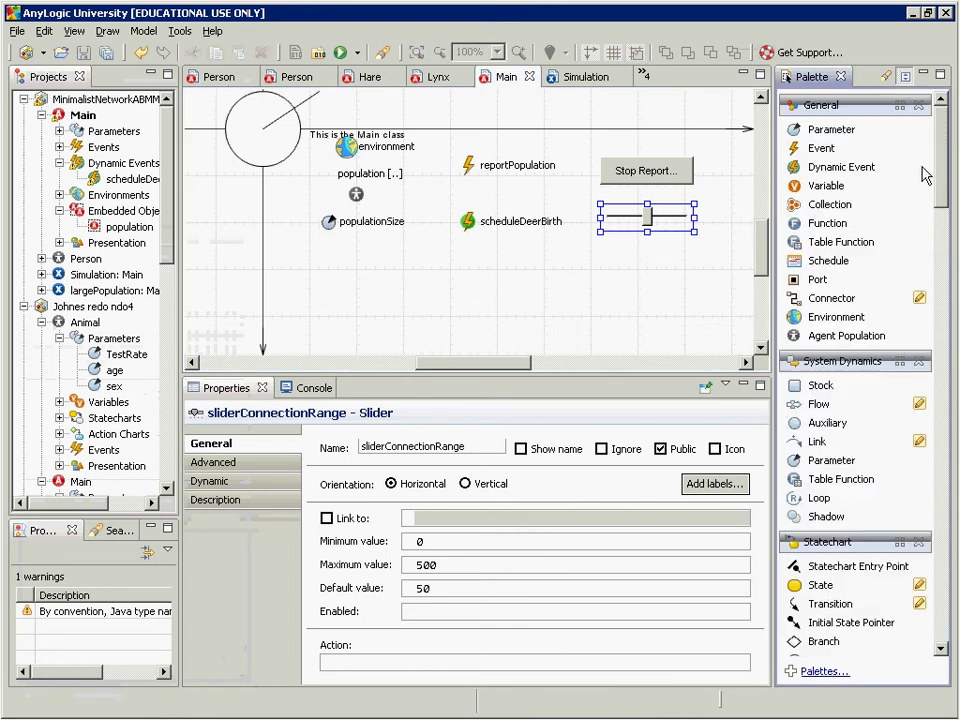
{"action": "left_click", "coordinate": [838, 187]}
{"action": "left_click_drag", "start_coordinate": [840, 190], "coordinate": [592, 272]}
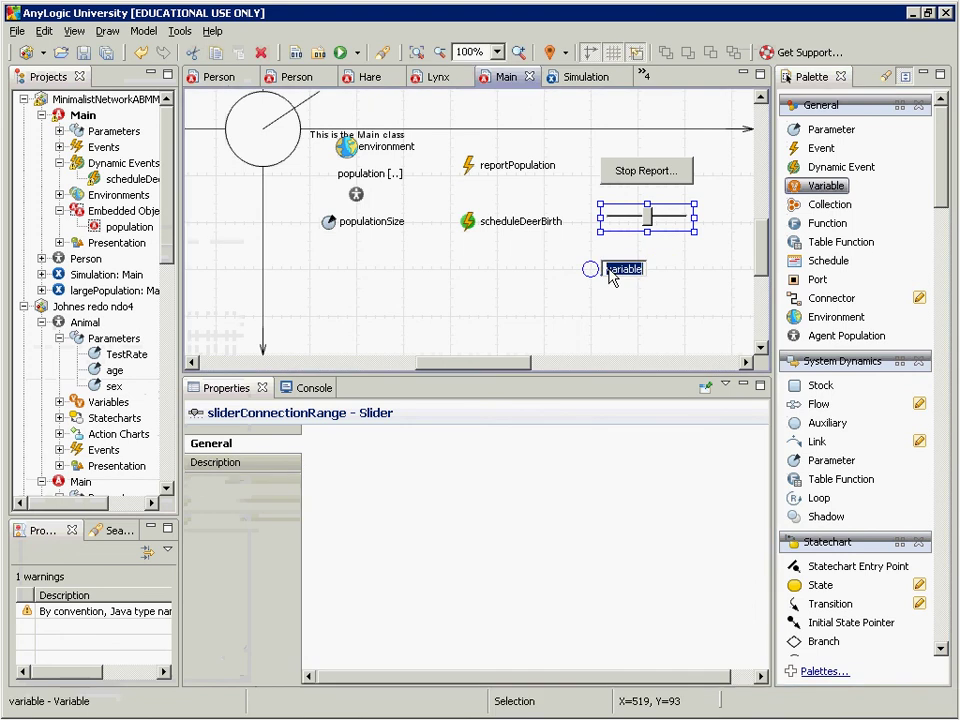
{"action": "key", "text": "Return"}
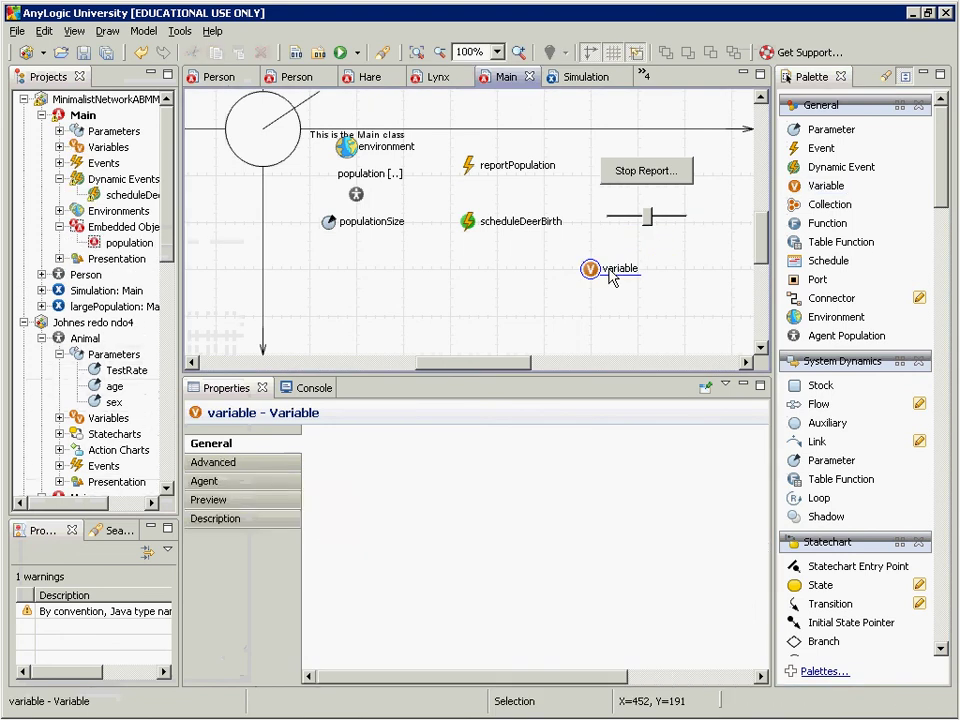
{"action": "key", "text": "Delete"}
Set the environment's connection range to sliderConnectionRange.getValue()
{"action": "left_click", "coordinate": [341, 155]}
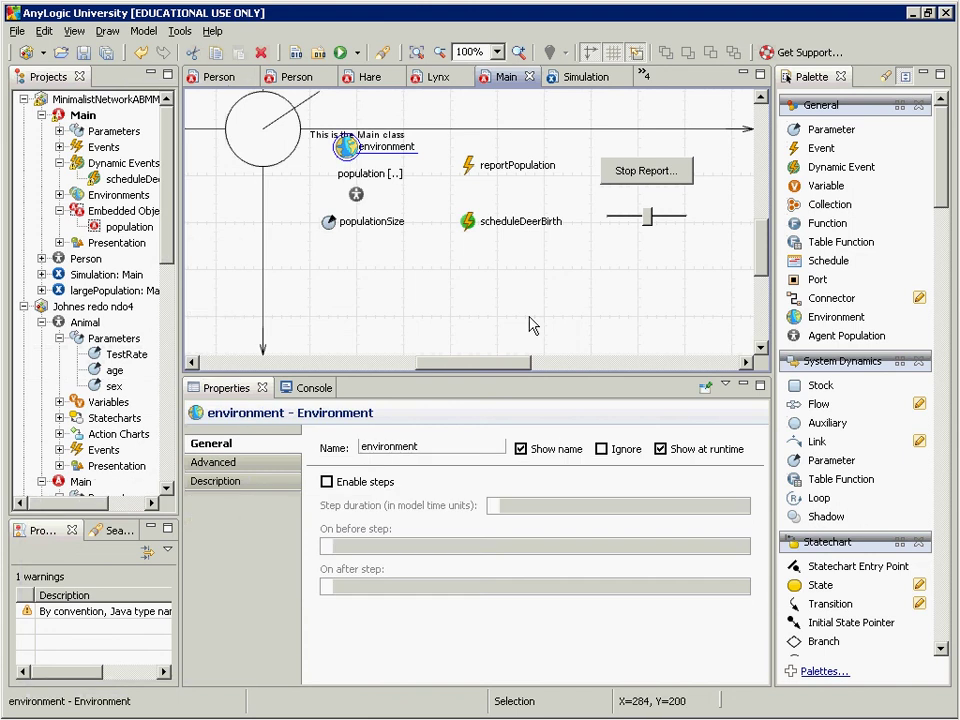
{"action": "left_click", "coordinate": [230, 463]}
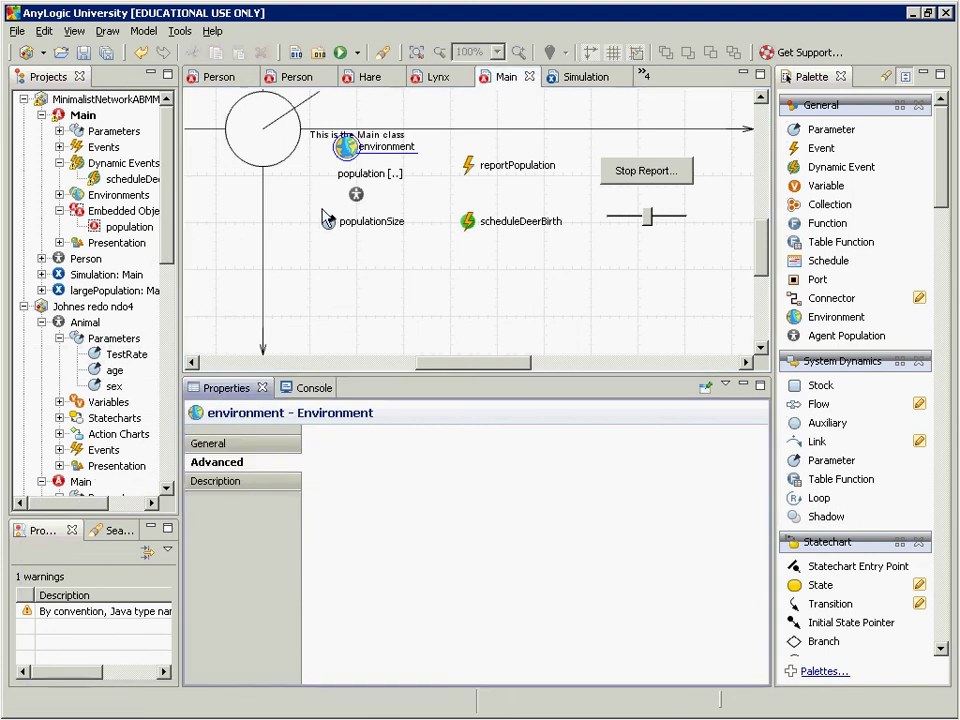
{"action": "scroll", "coordinate": [765, 600], "scroll_direction": "down", "scroll_amount": 3}
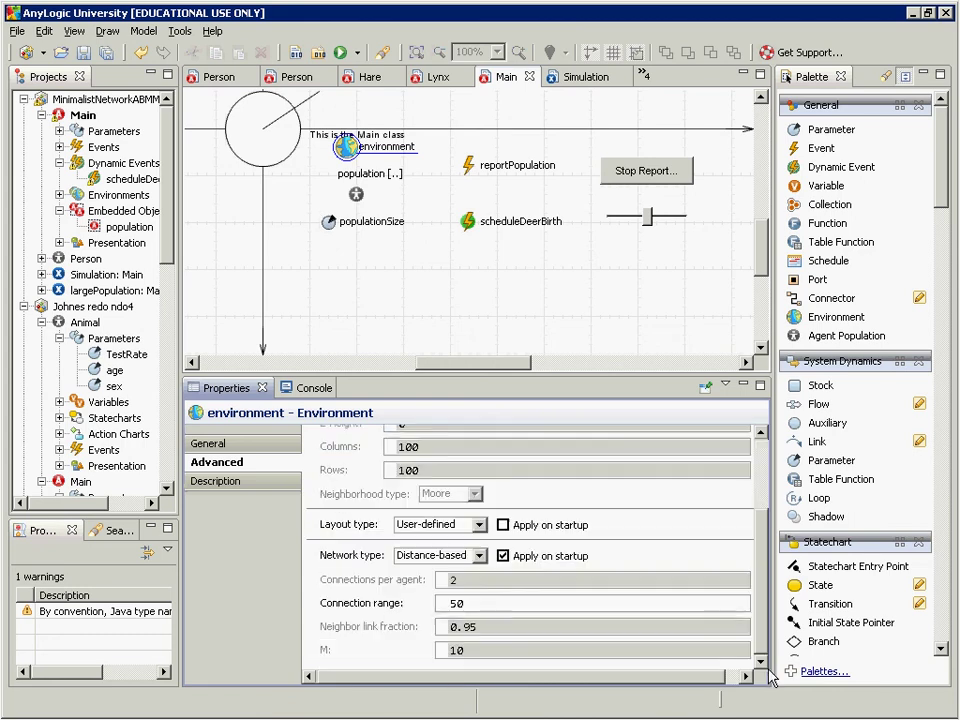
{"action": "left_click_drag", "start_coordinate": [514, 611], "coordinate": [412, 610]}
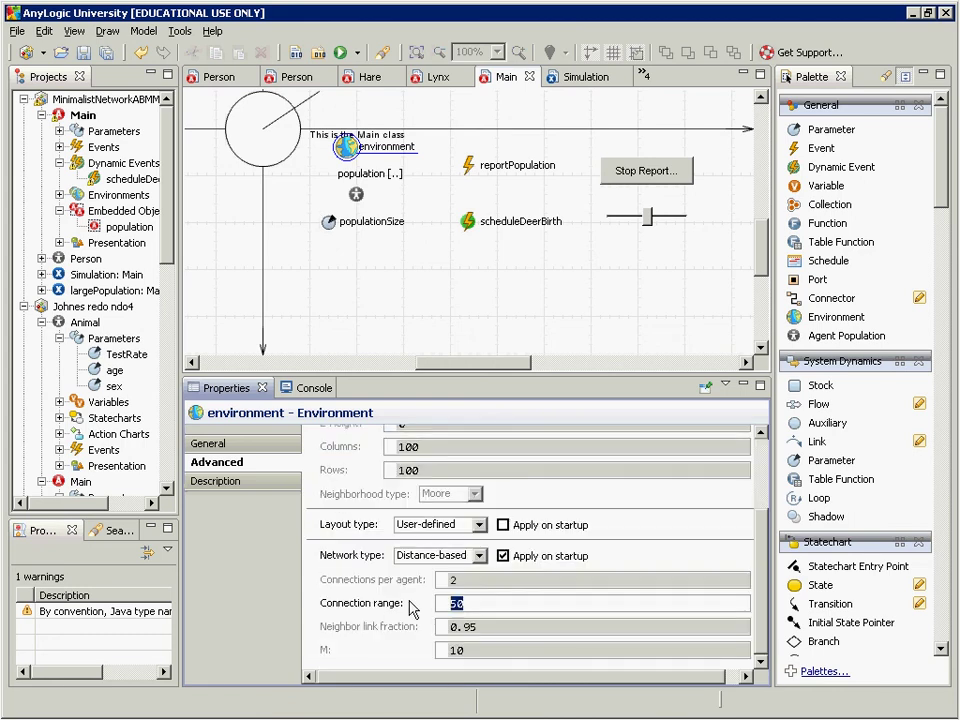
{"action": "type", "text": "sliderConnectionRange."}
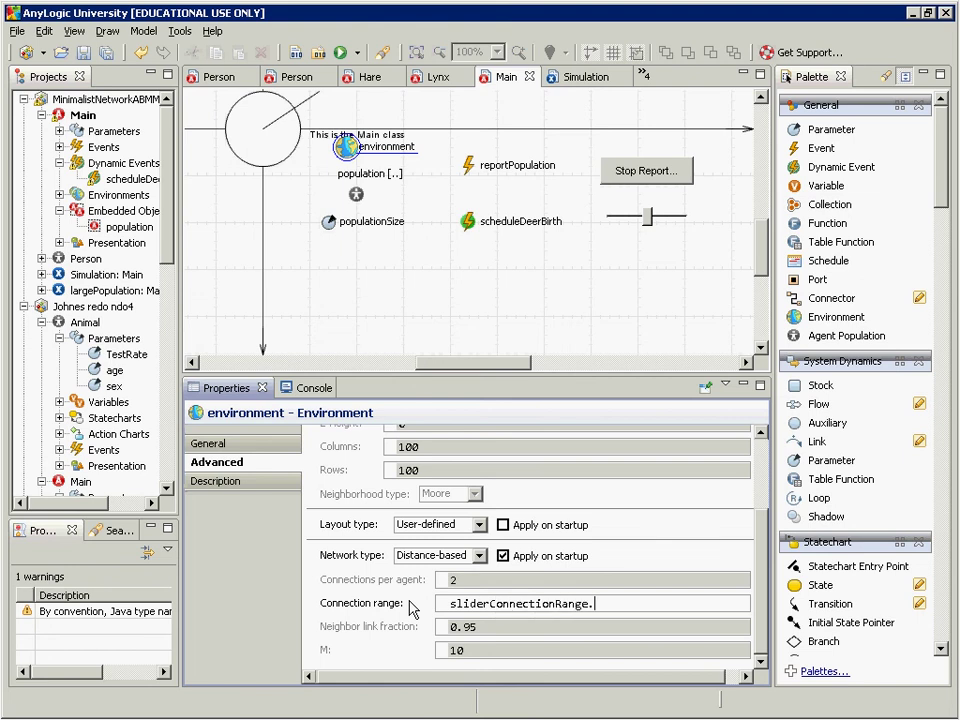
{"action": "type", "text": "getValue()"}
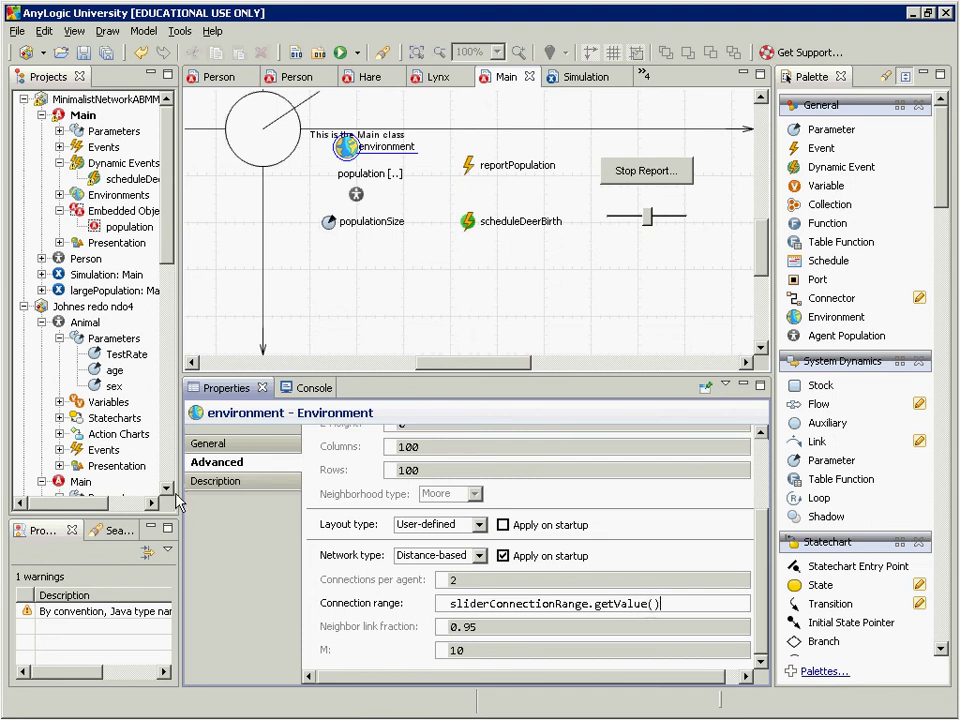
Build the model and select the Simulation: Main experiment in the project tree
{"action": "left_click", "coordinate": [292, 53]}
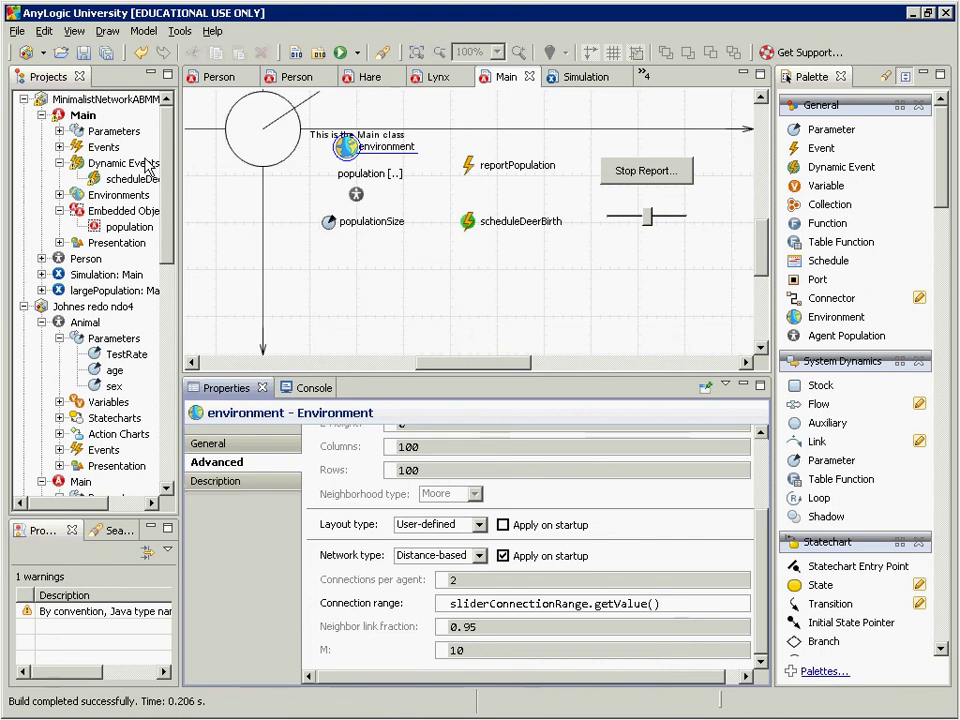
{"action": "right_click", "coordinate": [103, 276]}
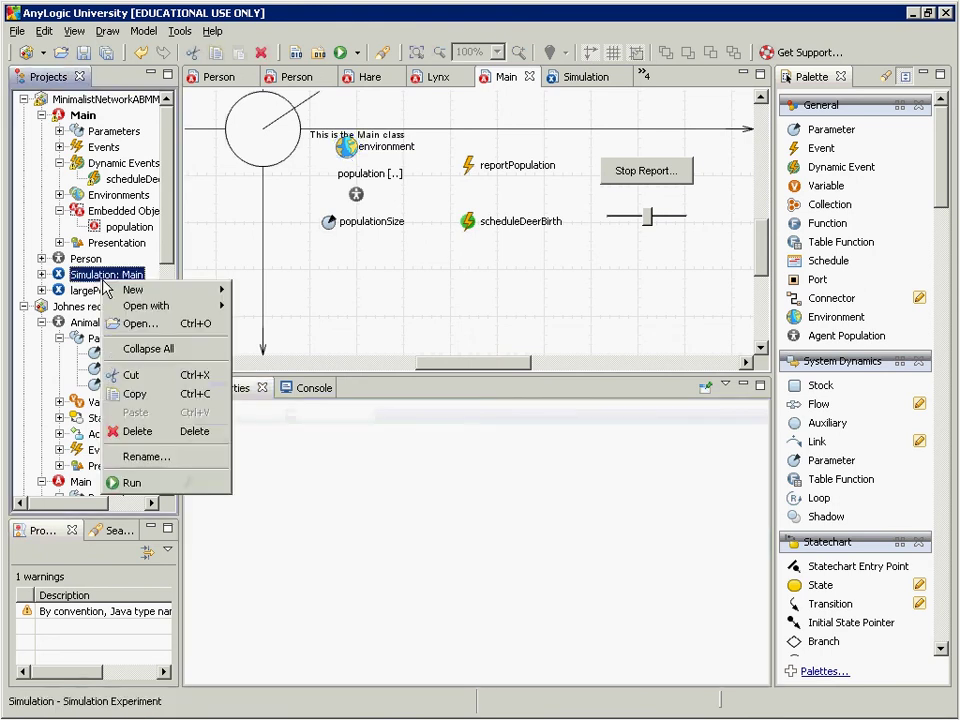
{"action": "left_click", "coordinate": [144, 31]}
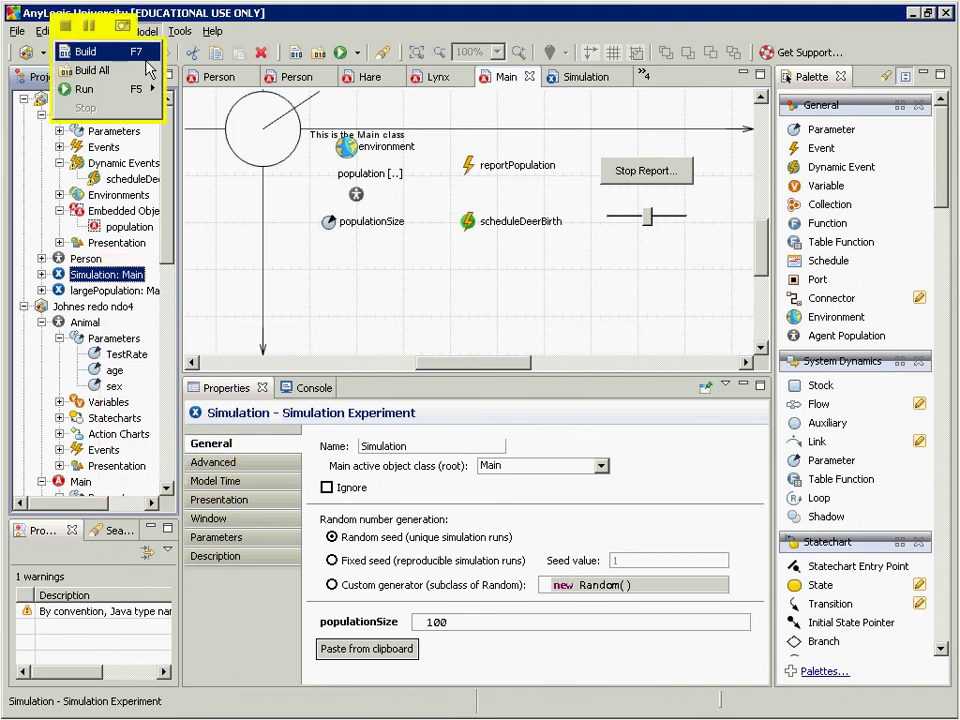
{"action": "left_click", "coordinate": [200, 22]}
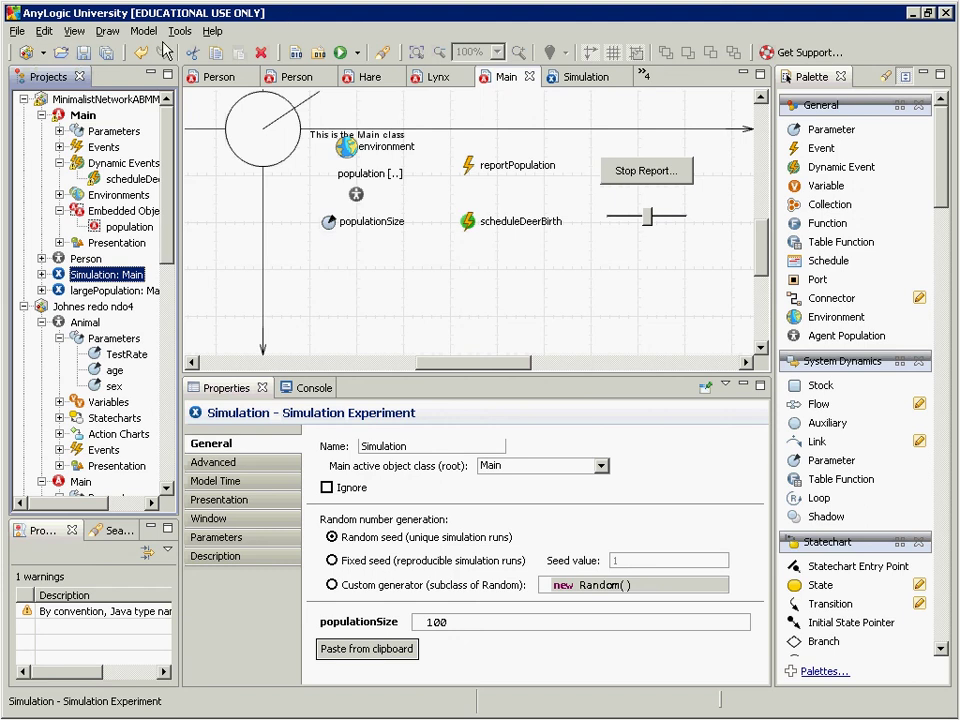
Switch to Blackboard Collaborate and restart application sharing with AnyLogic.exe selected, acknowledging the elevated privileges and hosting notices
{"action": "key", "text": "alt+Tab"}
{"action": "left_click", "coordinate": [124, 59]}
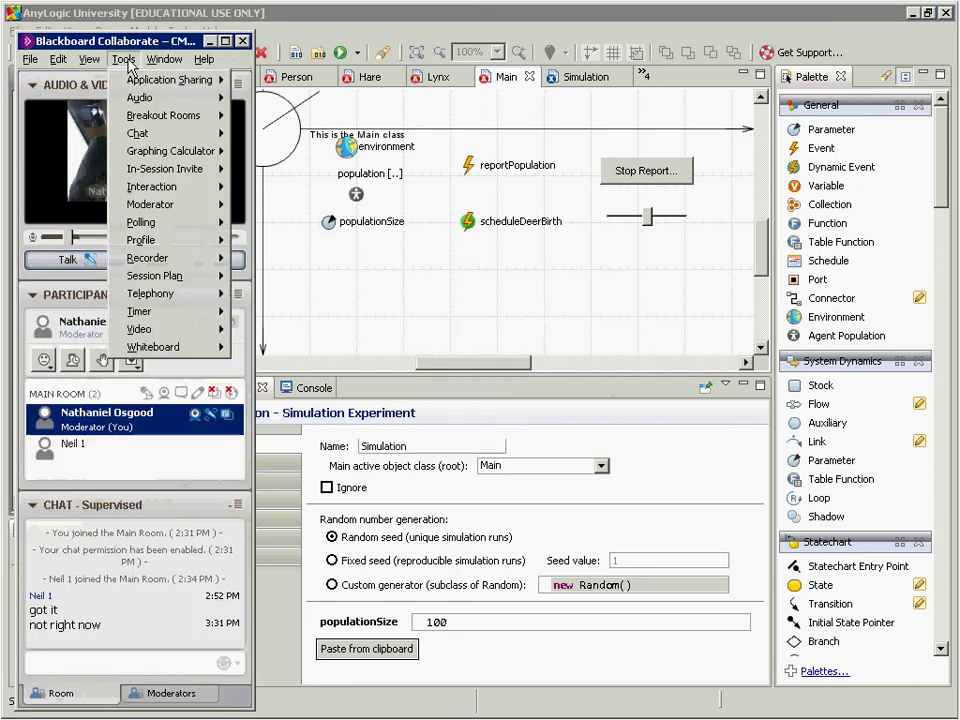
{"action": "left_click", "coordinate": [127, 61]}
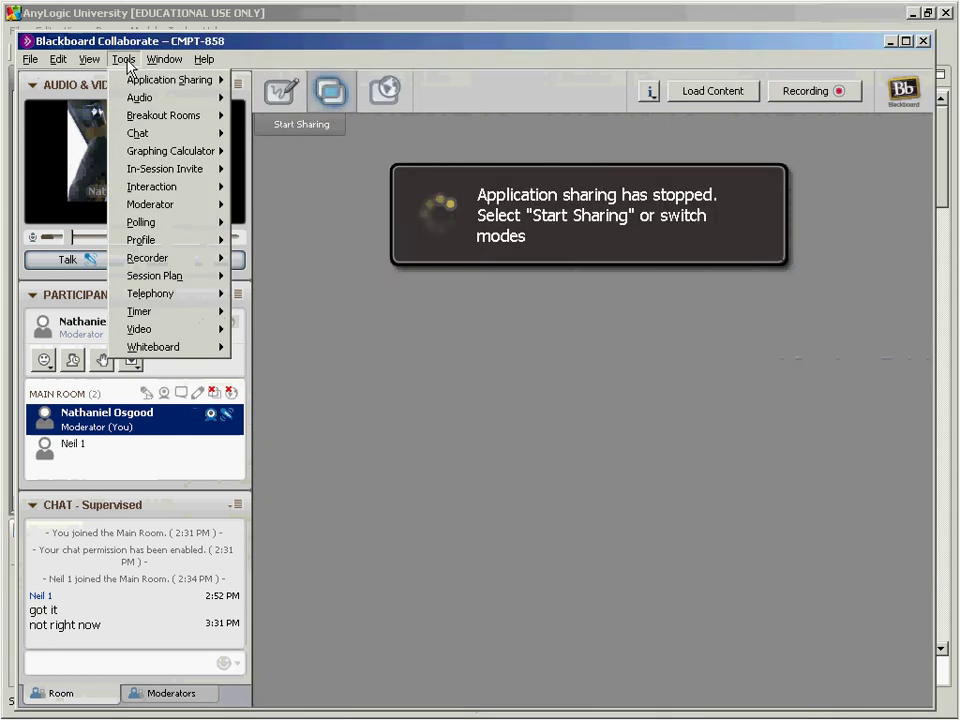
{"action": "mouse_move", "coordinate": [195, 80]}
{"action": "left_click", "coordinate": [280, 79]}
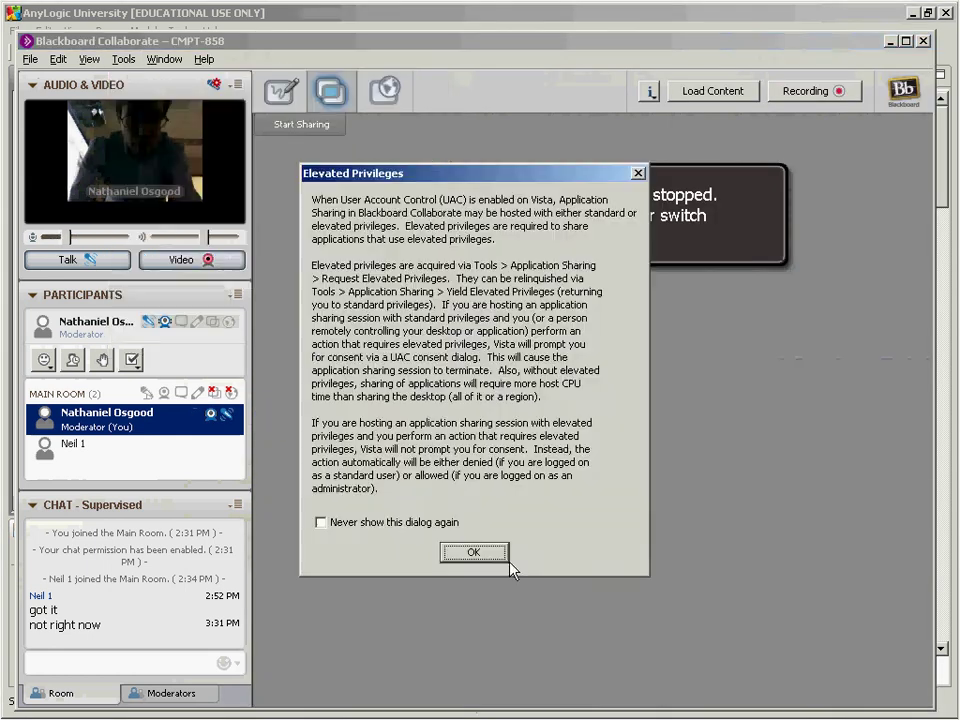
{"action": "left_click", "coordinate": [469, 551]}
{"action": "scroll", "coordinate": [604, 461], "scroll_direction": "down", "scroll_amount": 1}
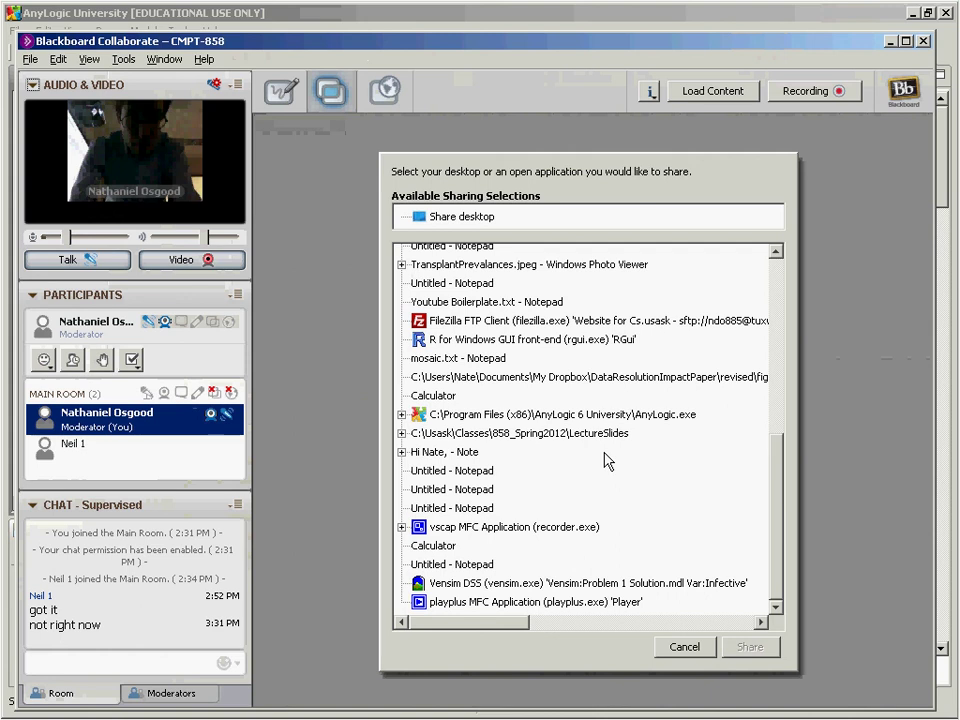
{"action": "left_click", "coordinate": [573, 418]}
{"action": "left_click", "coordinate": [750, 646]}
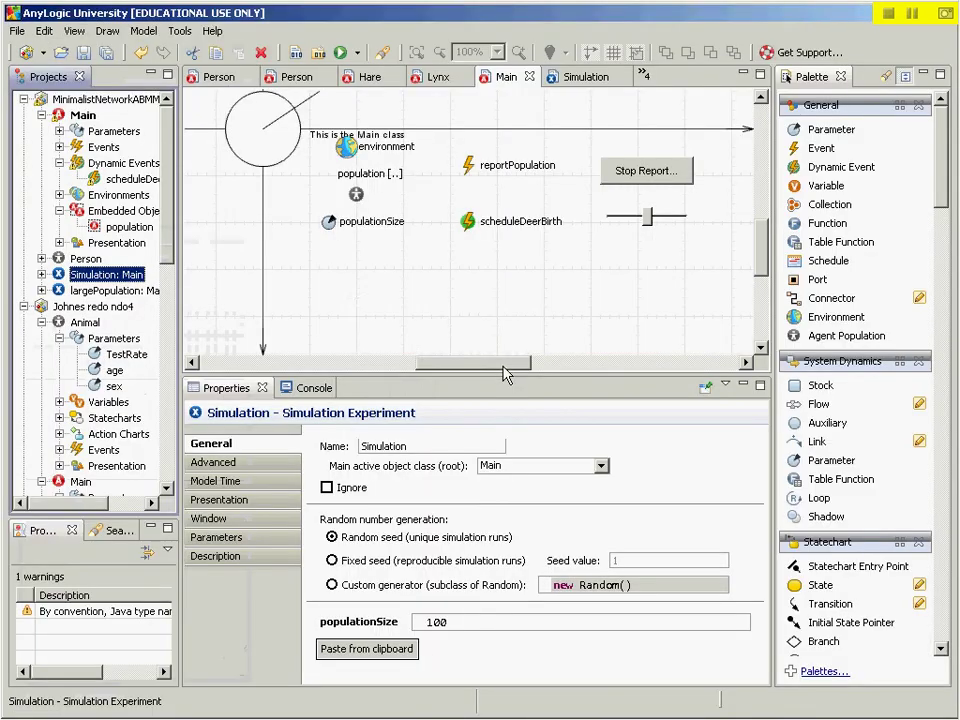
{"action": "left_click", "coordinate": [478, 396]}
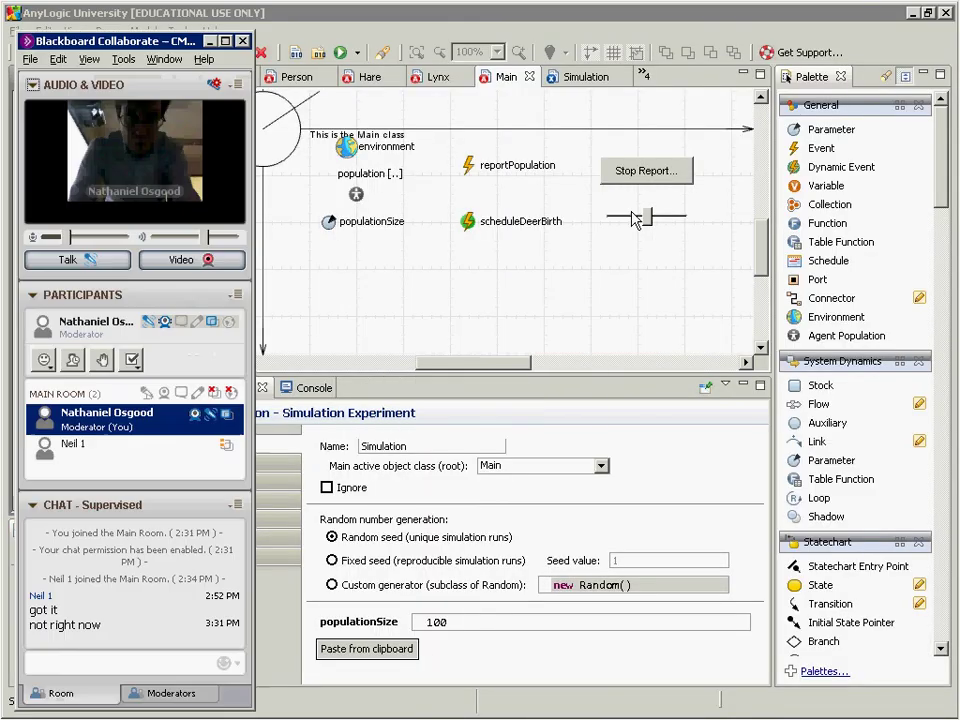
Return to AnyLogic, run the Simulation: Main experiment and test raising the connection range slider in the Main view, closing the run window
{"action": "left_click", "coordinate": [633, 217]}
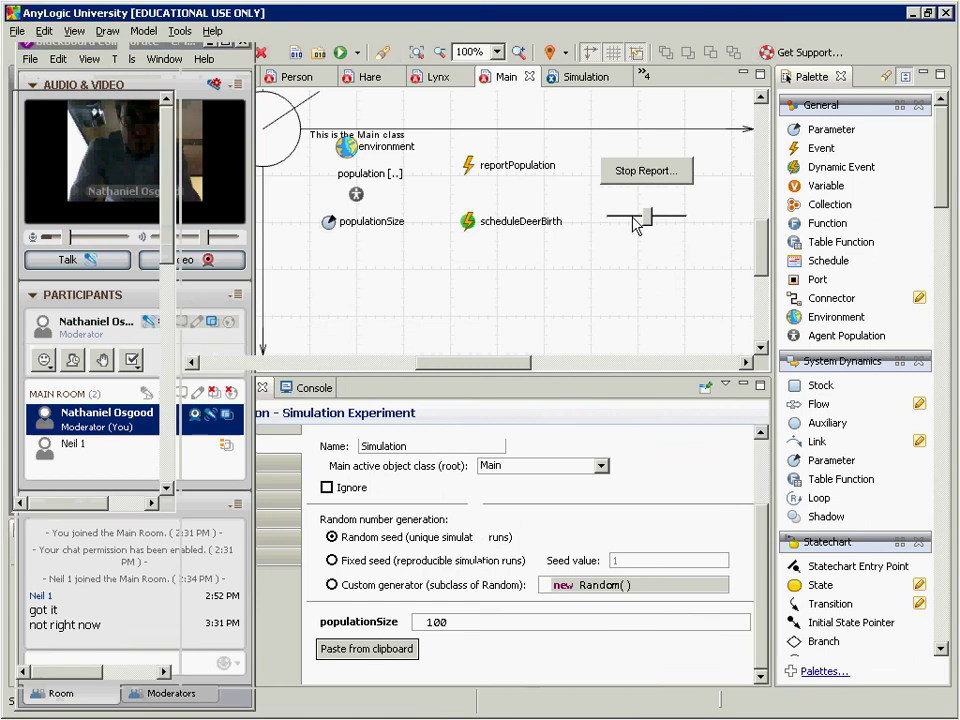
{"action": "left_click", "coordinate": [637, 220]}
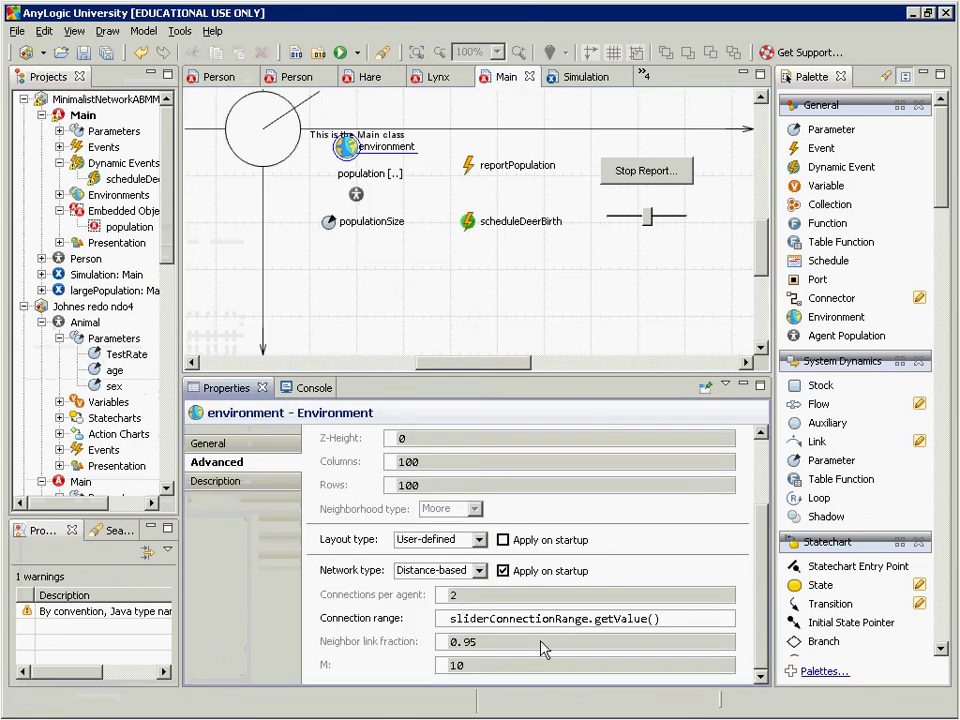
{"action": "left_click", "coordinate": [84, 284]}
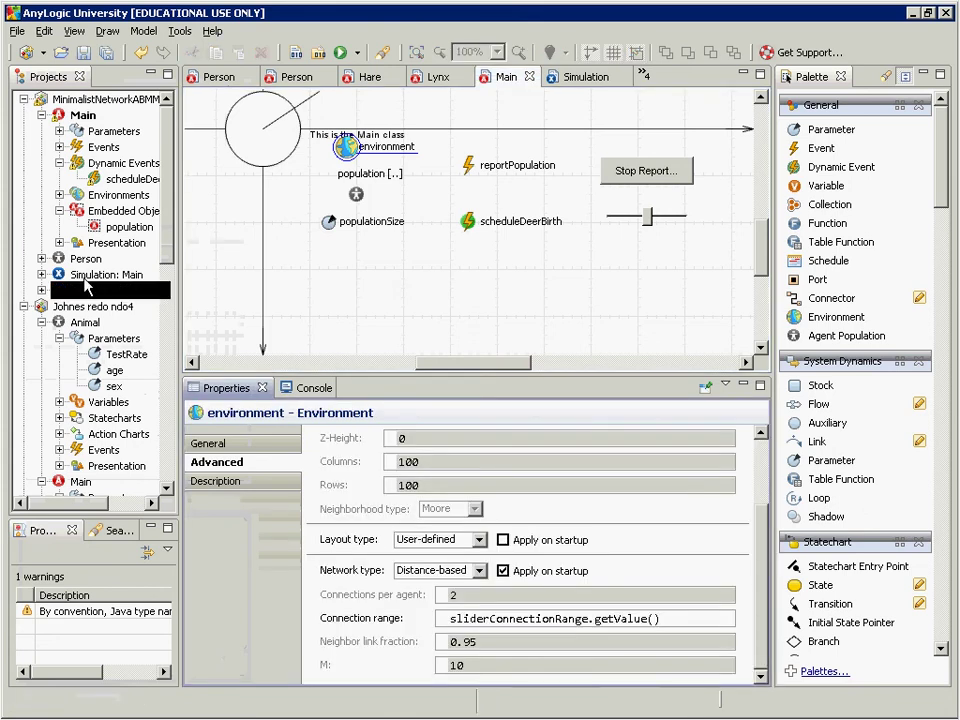
{"action": "right_click", "coordinate": [84, 274]}
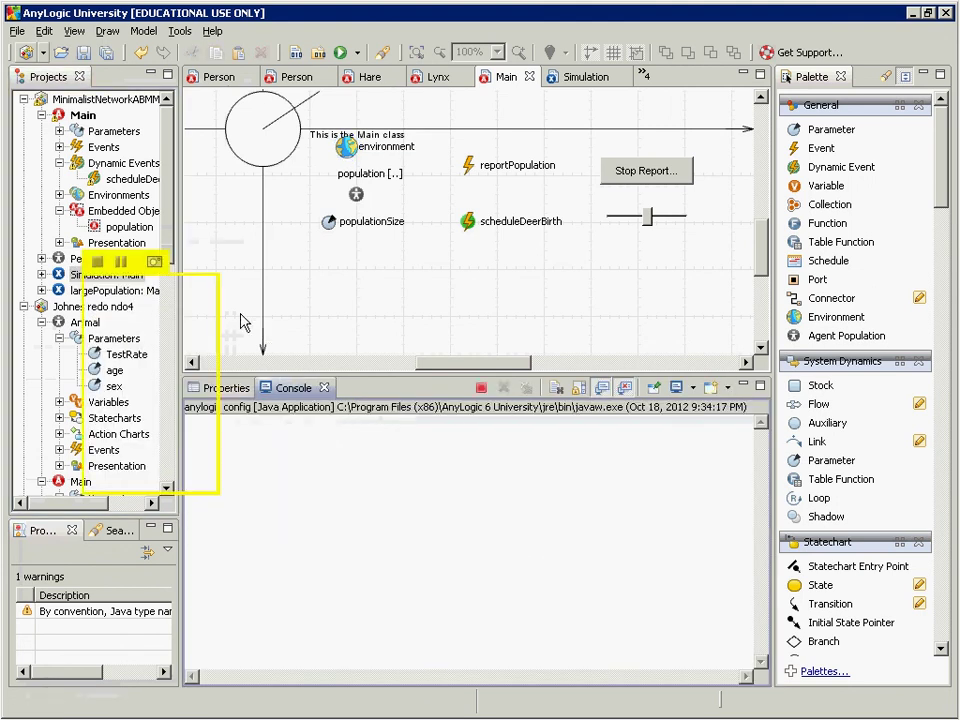
{"action": "left_click", "coordinate": [208, 167]}
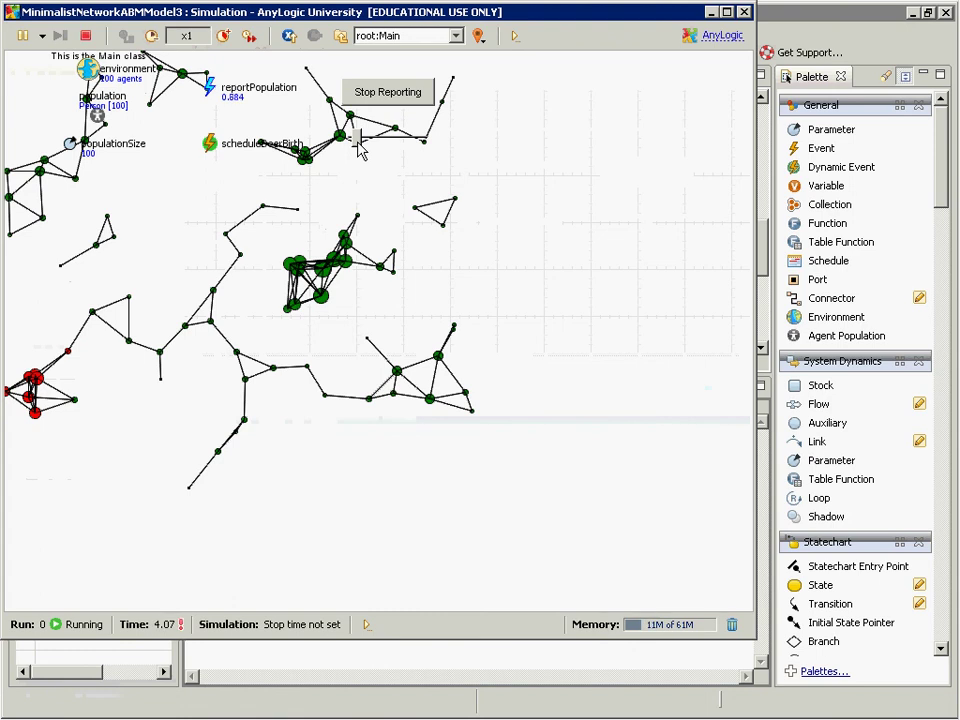
{"action": "left_click_drag", "start_coordinate": [358, 141], "coordinate": [426, 148]}
{"action": "left_click", "coordinate": [744, 12]}
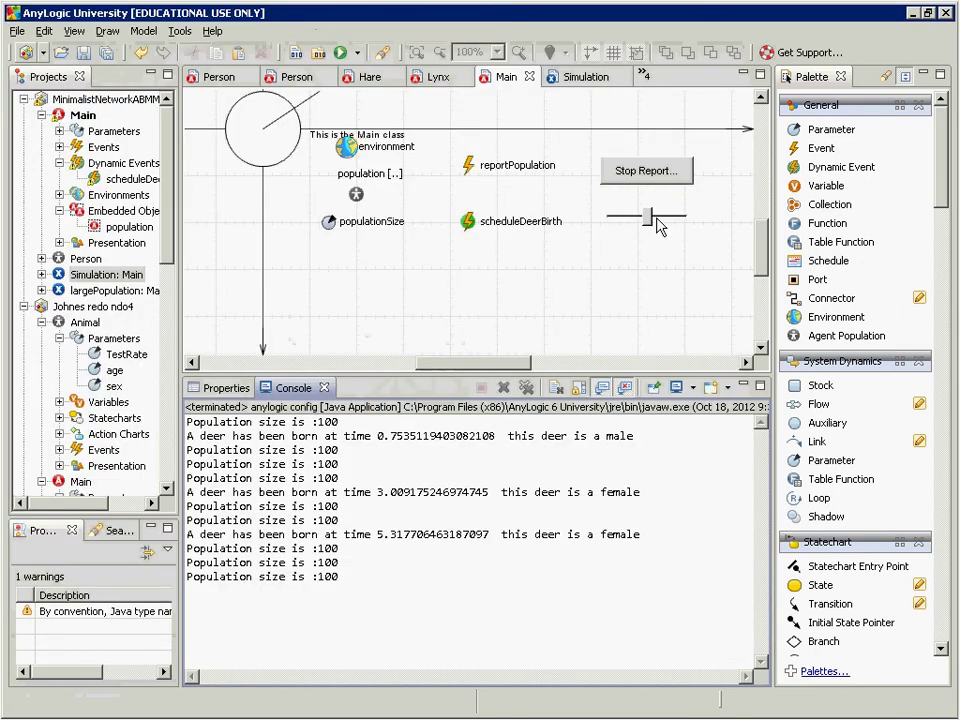
Set the action of the sliderConnectionRange slider to environment.applyNetwork()
{"action": "left_click", "coordinate": [653, 222]}
{"action": "left_click", "coordinate": [647, 224]}
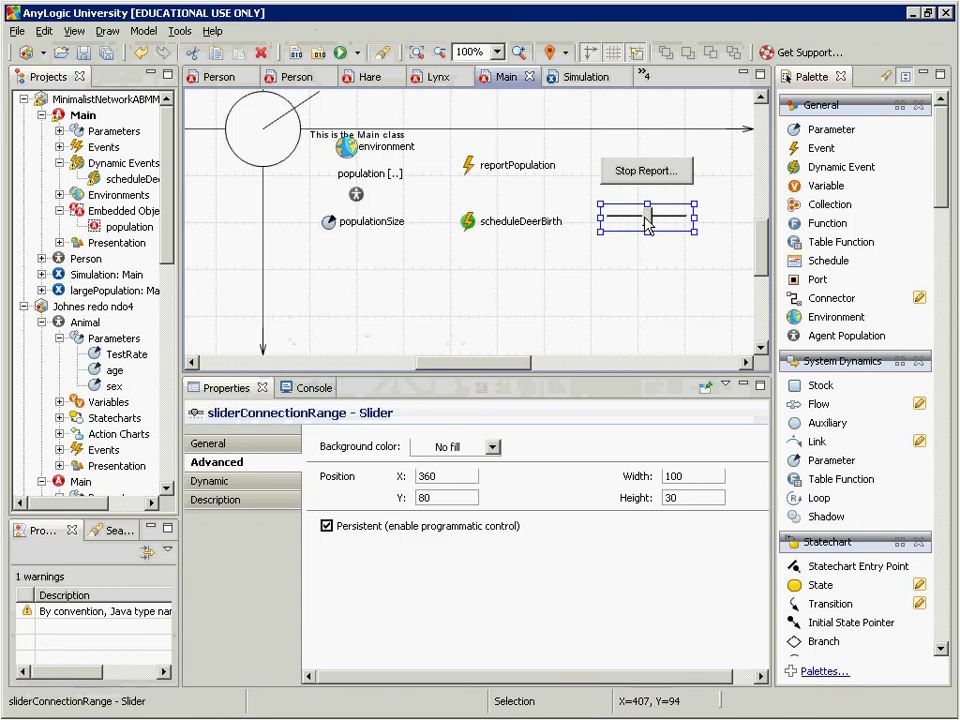
{"action": "left_click", "coordinate": [212, 486]}
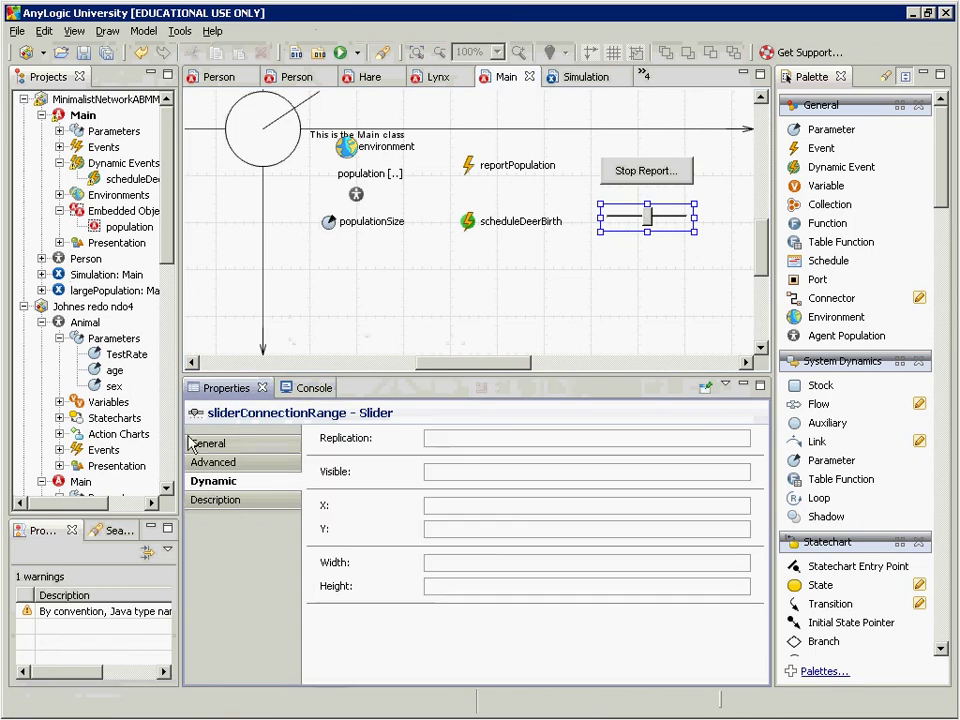
{"action": "left_click", "coordinate": [272, 444]}
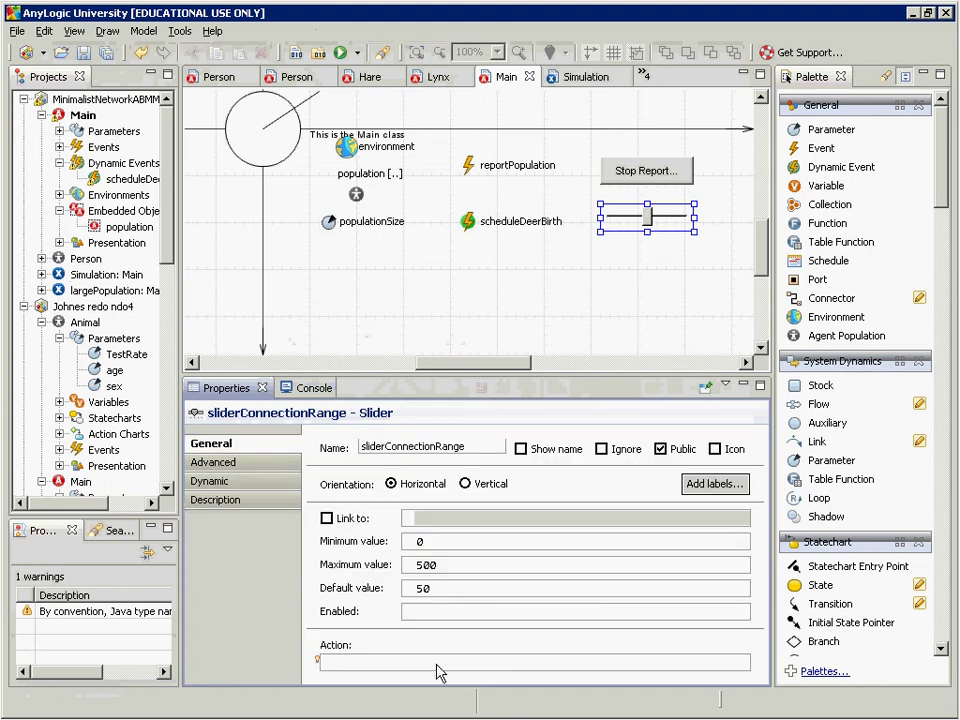
{"action": "left_click", "coordinate": [441, 664]}
{"action": "type", "text": "appl"}
{"action": "key", "text": "BackSpace"}
{"action": "key", "text": "BackSpace"}
{"action": "key", "text": "BackSpace"}
{"action": "key", "text": "BackSpace"}
{"action": "type", "text": "con"}
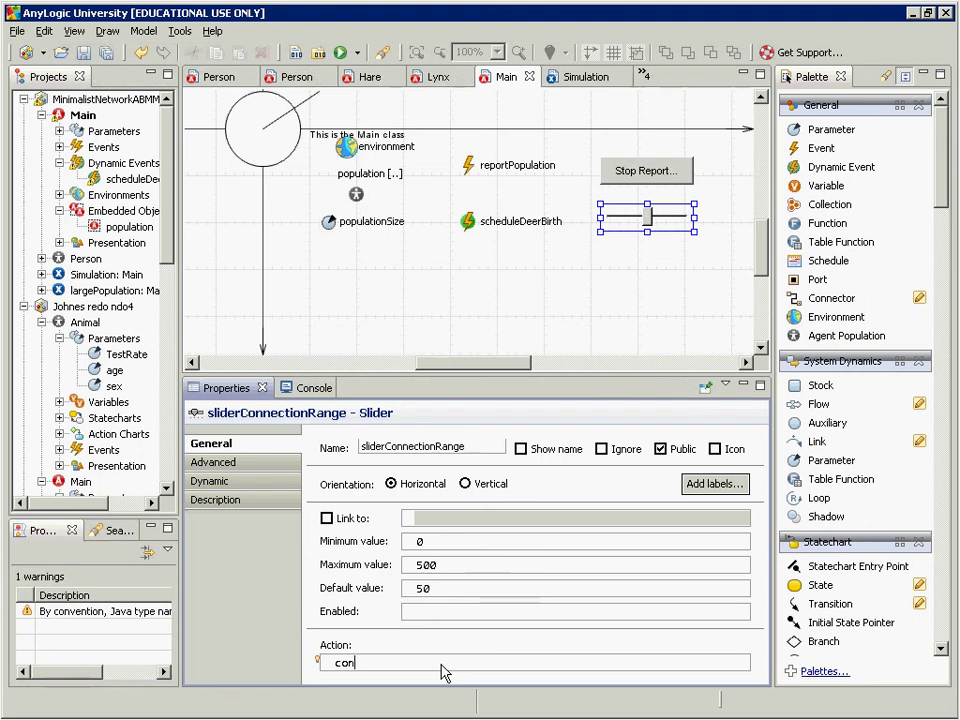
{"action": "key", "text": "BackSpace"}
{"action": "key", "text": "BackSpace"}
{"action": "key", "text": "BackSpace"}
{"action": "type", "text": "environment"}
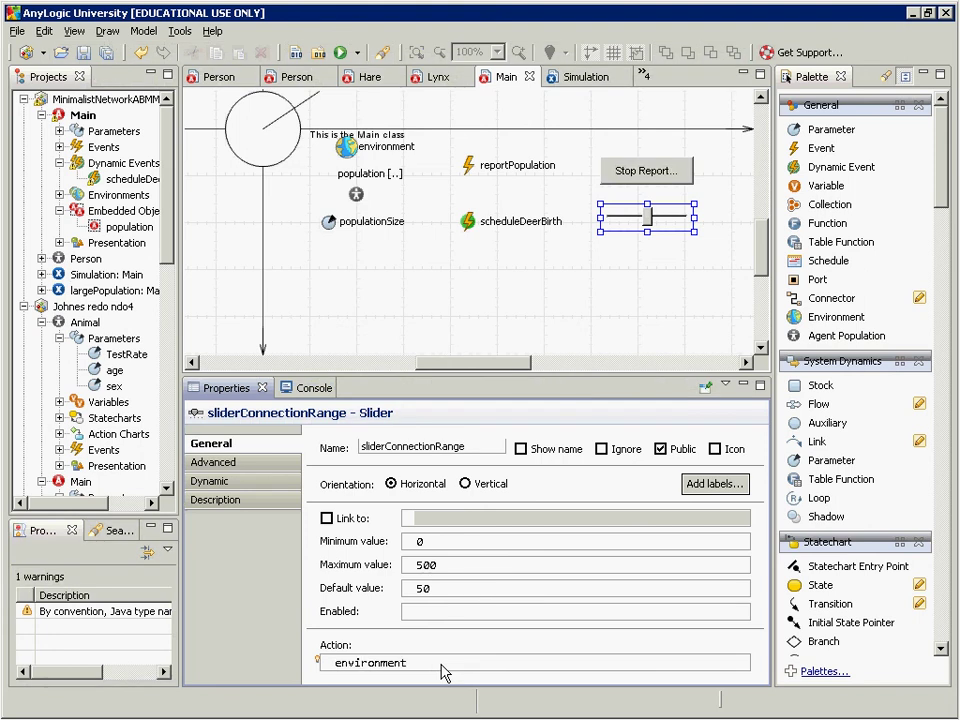
{"action": "type", "text": ".applyNetwork()"}
{"action": "left_click_drag", "start_coordinate": [530, 668], "coordinate": [322, 662]}
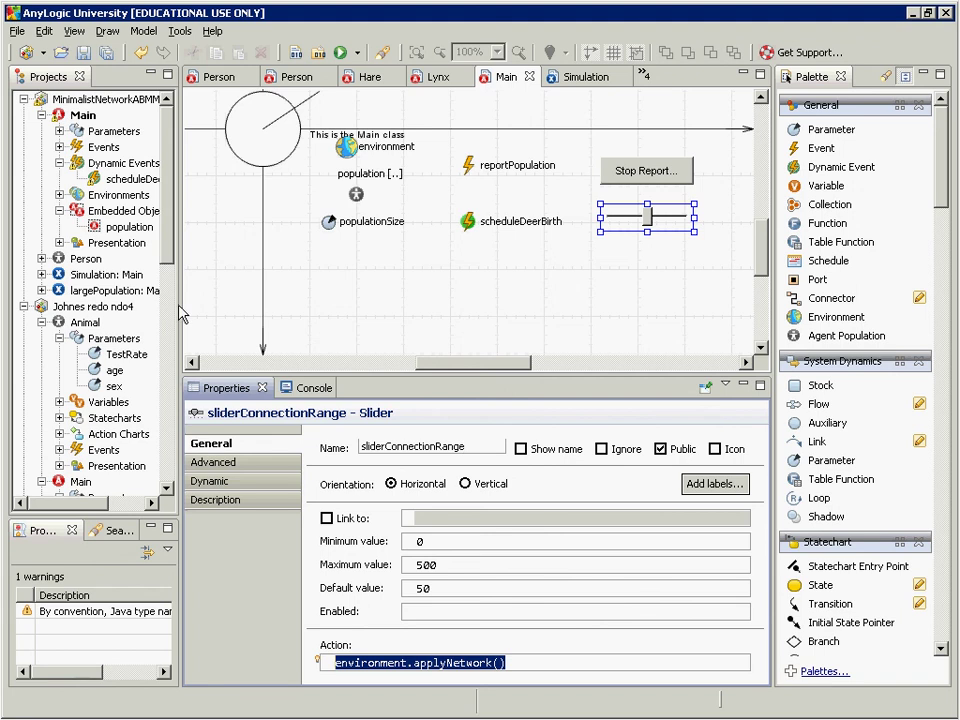
Rerun the Simulation: Main experiment to test the slider's new action by raising the connection range, and close the run window
{"action": "right_click", "coordinate": [101, 274]}
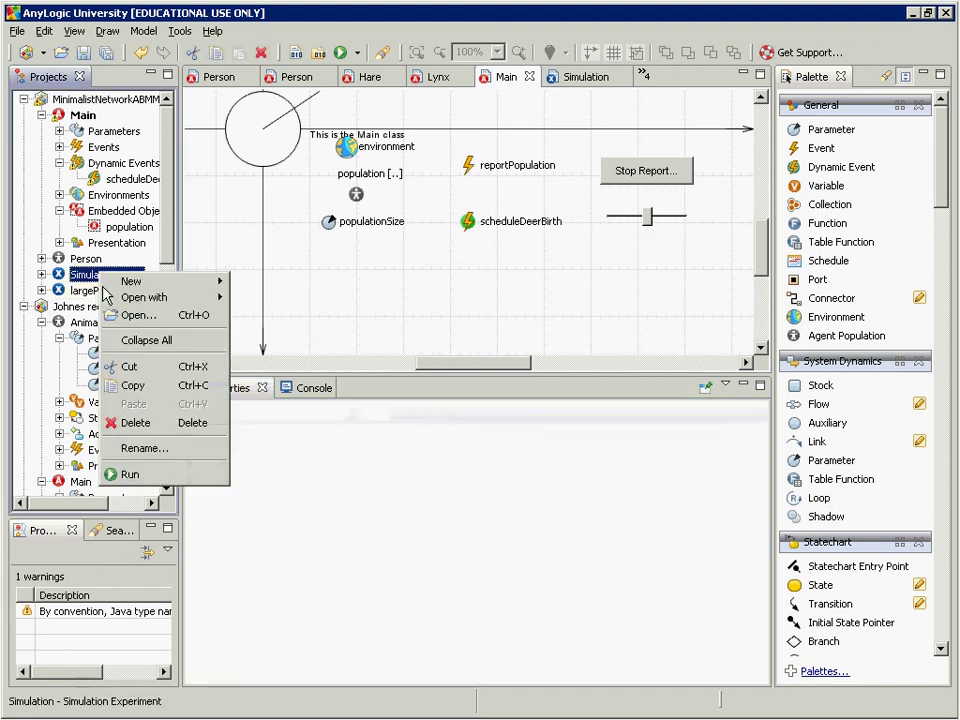
{"action": "left_click", "coordinate": [128, 474]}
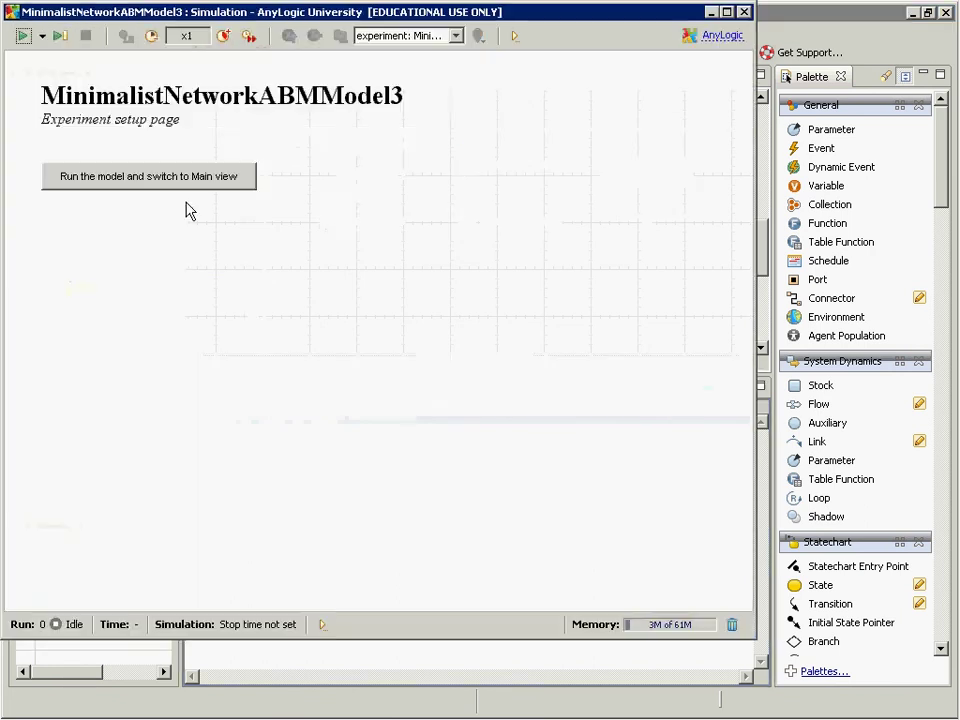
{"action": "left_click", "coordinate": [186, 180]}
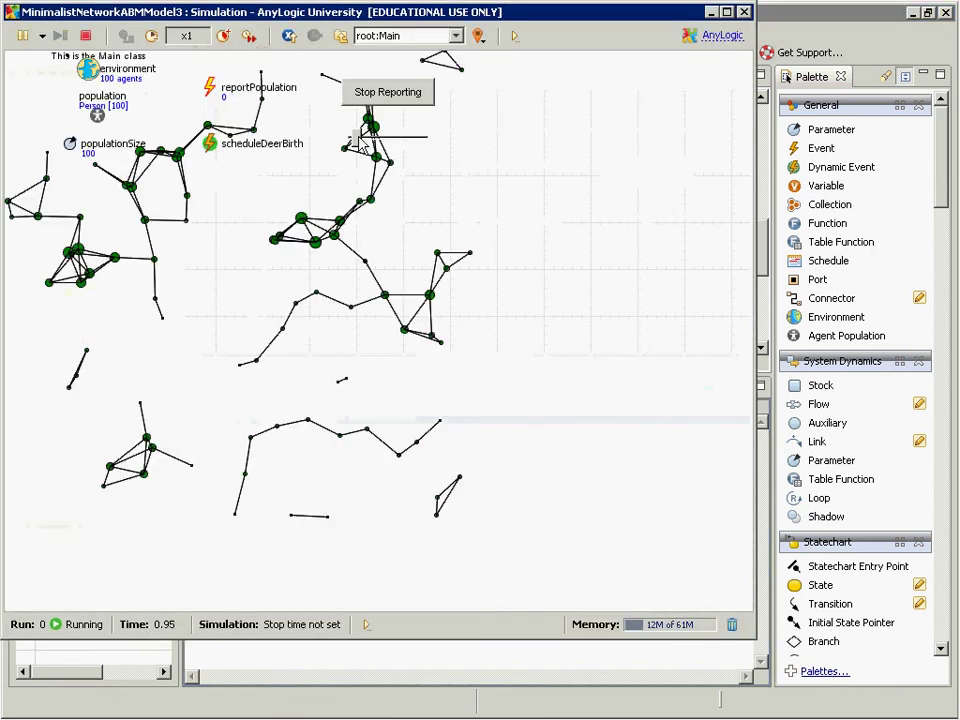
{"action": "left_click_drag", "start_coordinate": [356, 137], "coordinate": [417, 150]}
{"action": "key", "text": "alt+F4"}
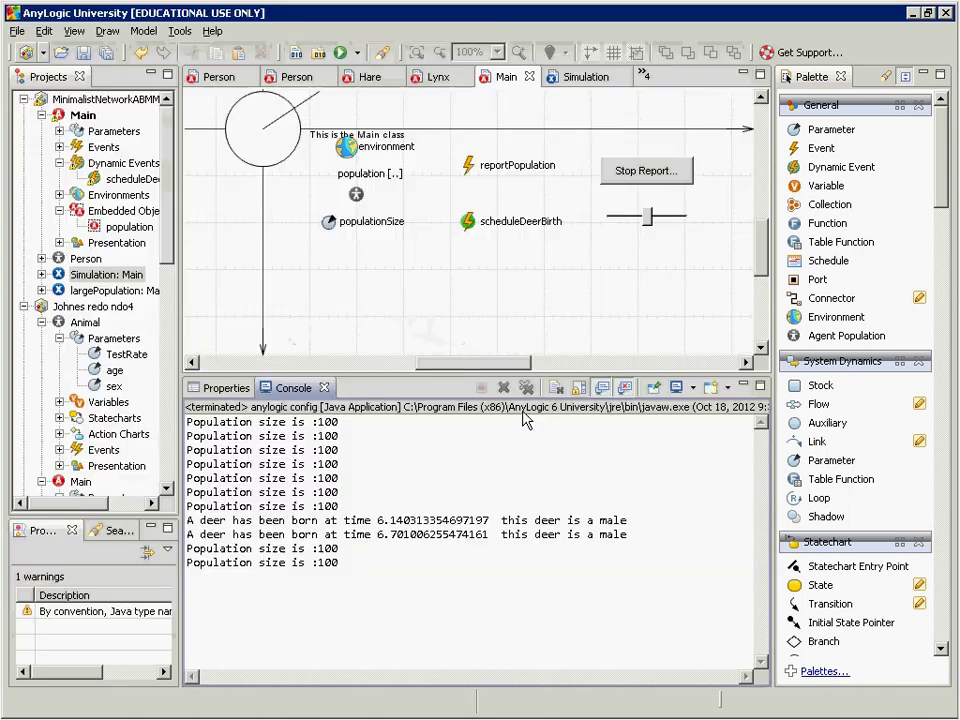
Insert an empty line above environment.applyNetwork() in the action code of the sliderConnectionRange slider
{"action": "left_click", "coordinate": [646, 218]}
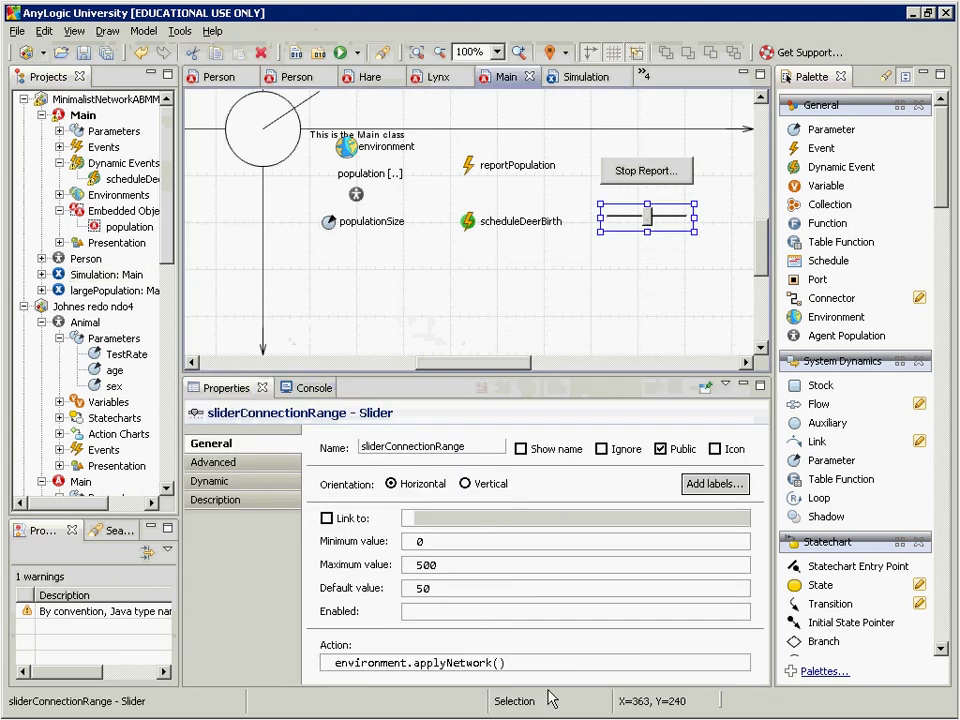
{"action": "left_click", "coordinate": [570, 665]}
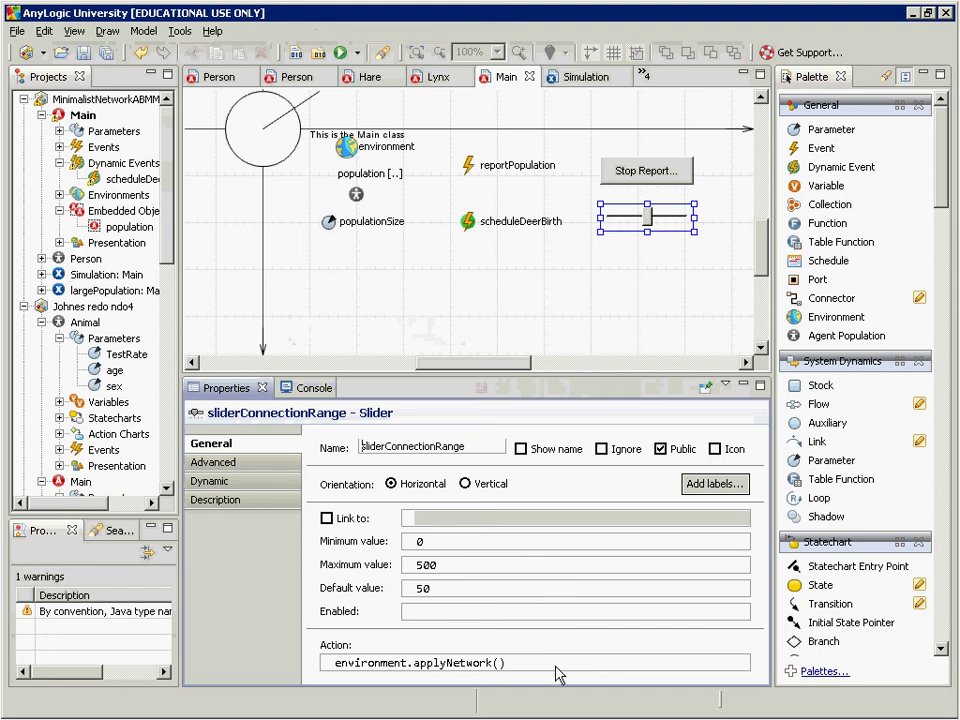
{"action": "left_click", "coordinate": [556, 667]}
{"action": "key", "text": "Left"}
{"action": "key", "text": "Right"}
{"action": "key", "text": "ctrl+Left"}
{"action": "key", "text": "ctrl+Left"}
{"action": "key", "text": "ctrl+shift+Right"}
{"action": "key", "text": "Home"}
{"action": "key", "text": "Return"}
{"action": "key", "text": "Up"}
Enter environment.setNetworkAllInRange(sliderConnectionRange.getValue()); as the first line of the slider's action
{"action": "type", "text": "e"}
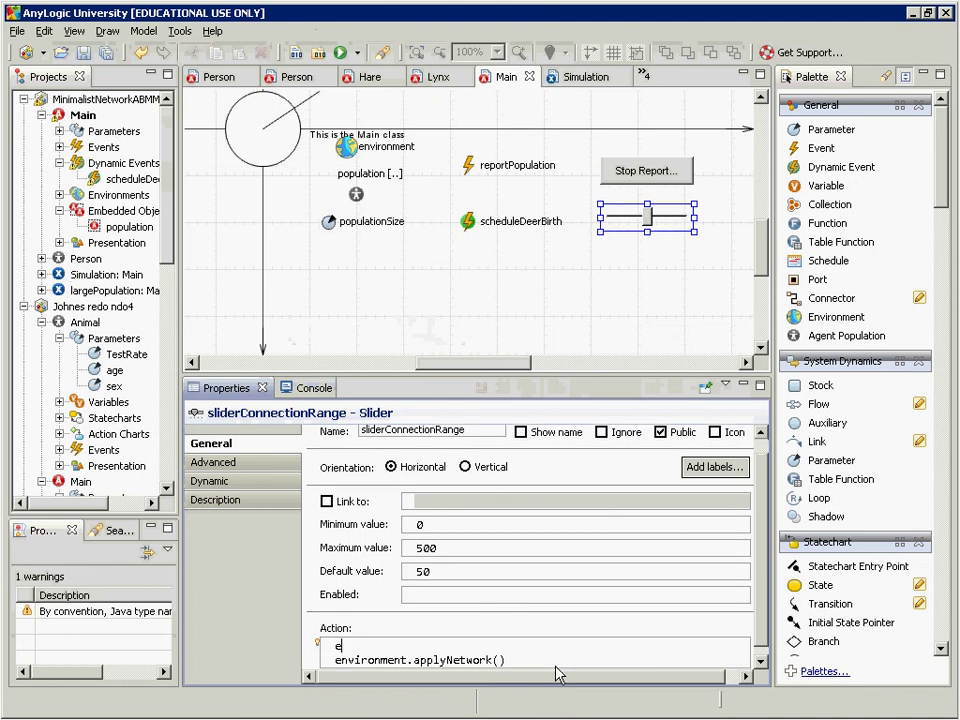
{"action": "type", "text": "nvironment.setNetwork"}
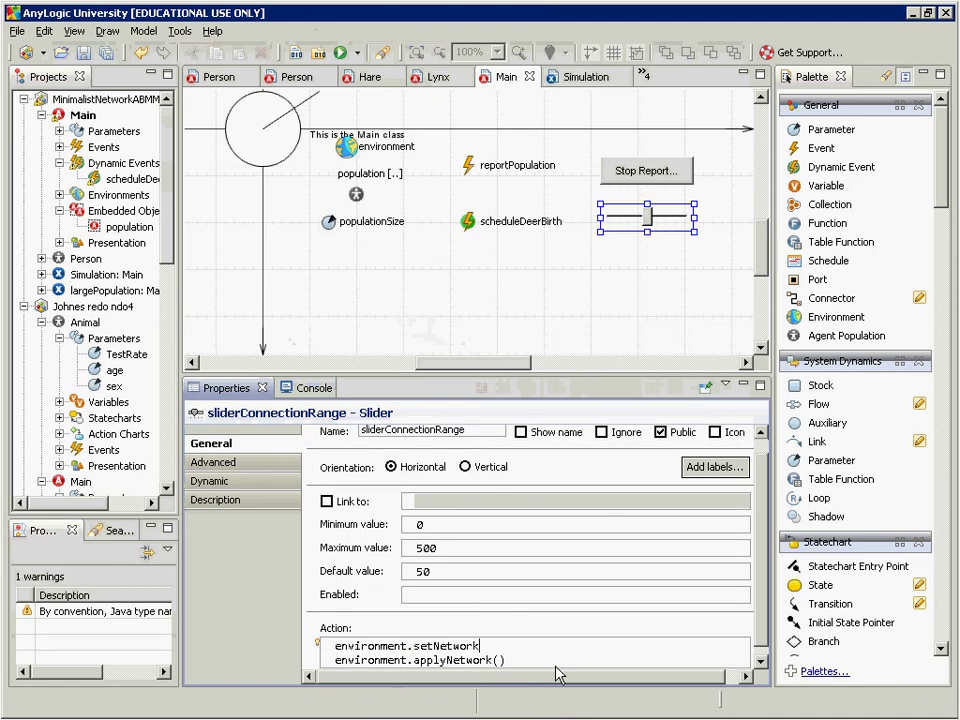
{"action": "type", "text": "AllInRange(slider"}
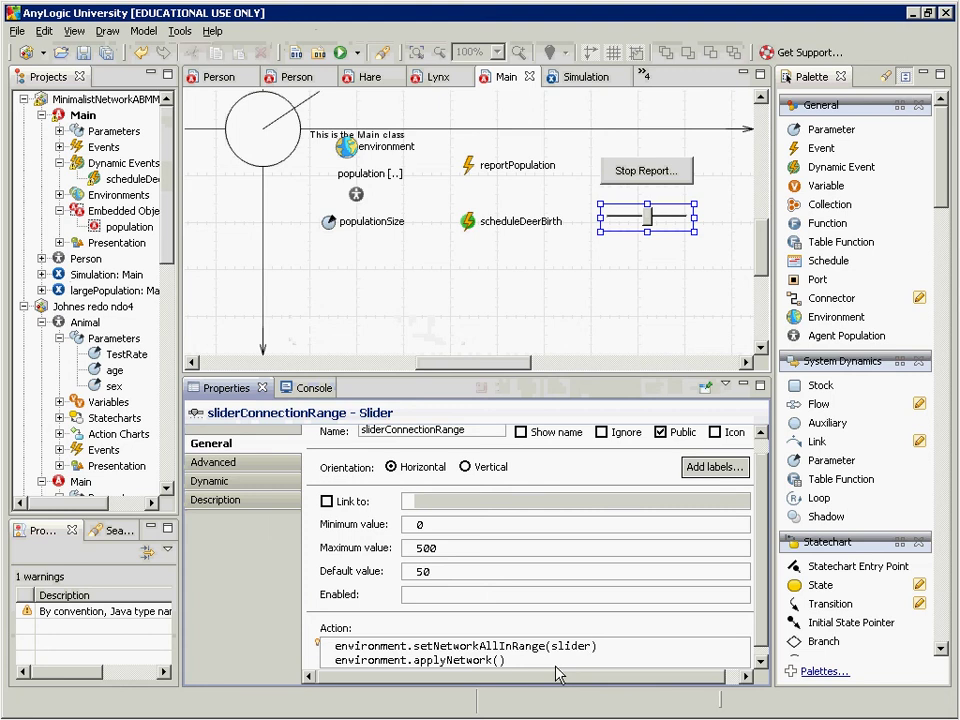
{"action": "key", "text": "BackSpace"}
{"action": "key", "text": "BackSpace"}
{"action": "key", "text": "BackSpace"}
{"action": "key", "text": "BackSpace"}
{"action": "key", "text": "BackSpace"}
{"action": "key", "text": "BackSpace"}
{"action": "type", "text": "get"}
{"action": "key", "text": "BackSpace"}
{"action": "key", "text": "BackSpace"}
{"action": "key", "text": "BackSpace"}
{"action": "type", "text": "sliderConnectionRange.g"}
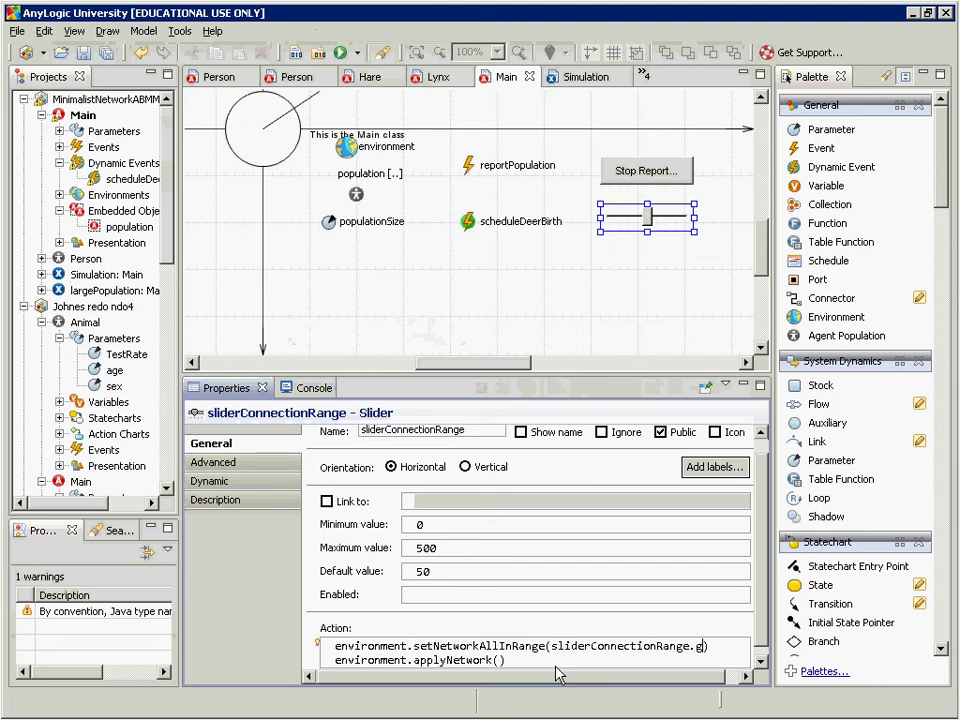
{"action": "type", "text": "etValue())"}
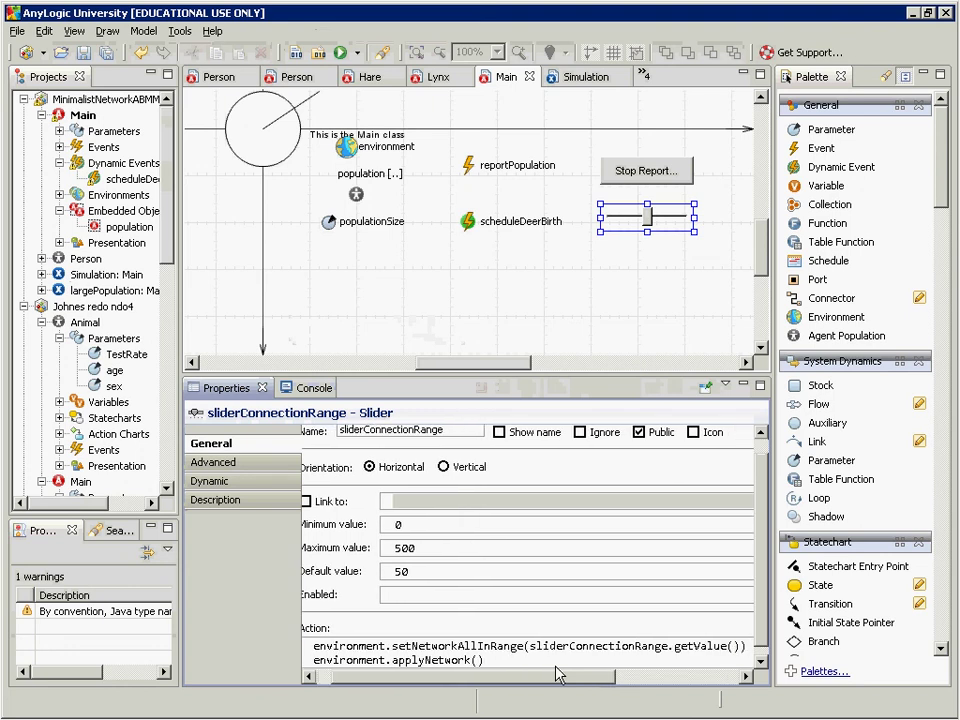
{"action": "type", "text": ";"}
Switch to Blackboard Collaborate, replace the application sharing with sharing the entire desktop, and return to AnyLogic
{"action": "key", "text": "alt+Tab"}
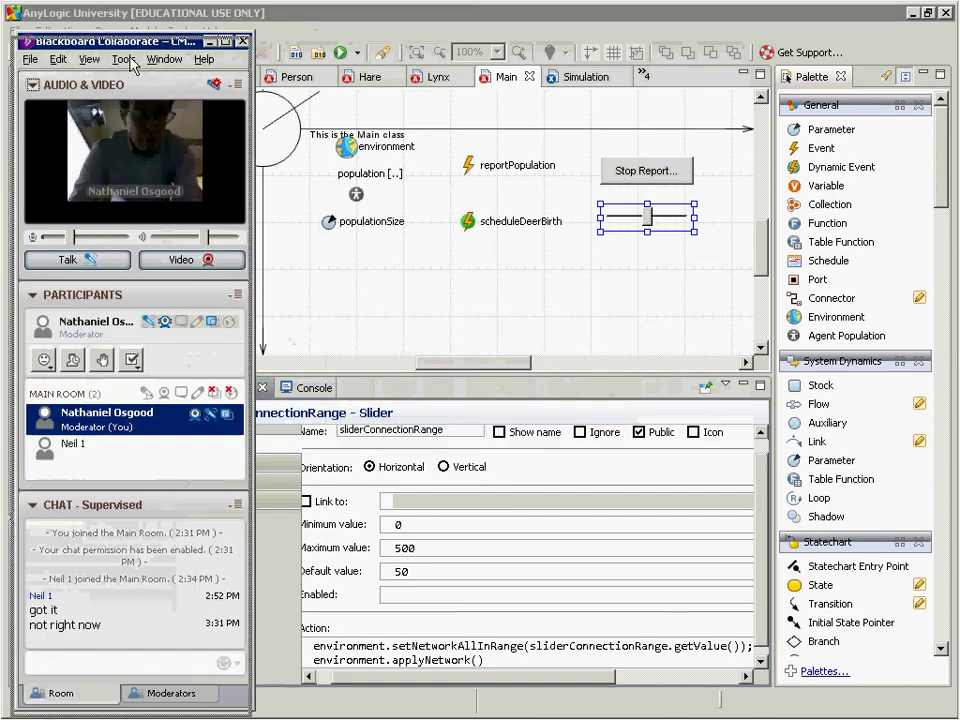
{"action": "left_click", "coordinate": [124, 60]}
{"action": "mouse_move", "coordinate": [133, 92]}
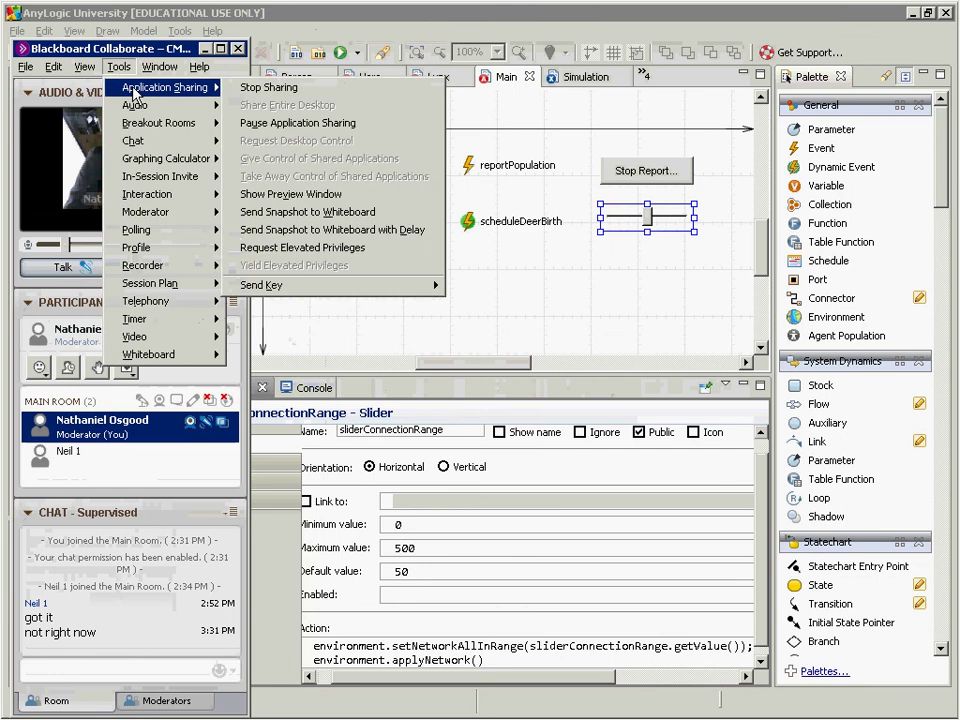
{"action": "left_click", "coordinate": [114, 74]}
{"action": "left_click", "coordinate": [114, 74]}
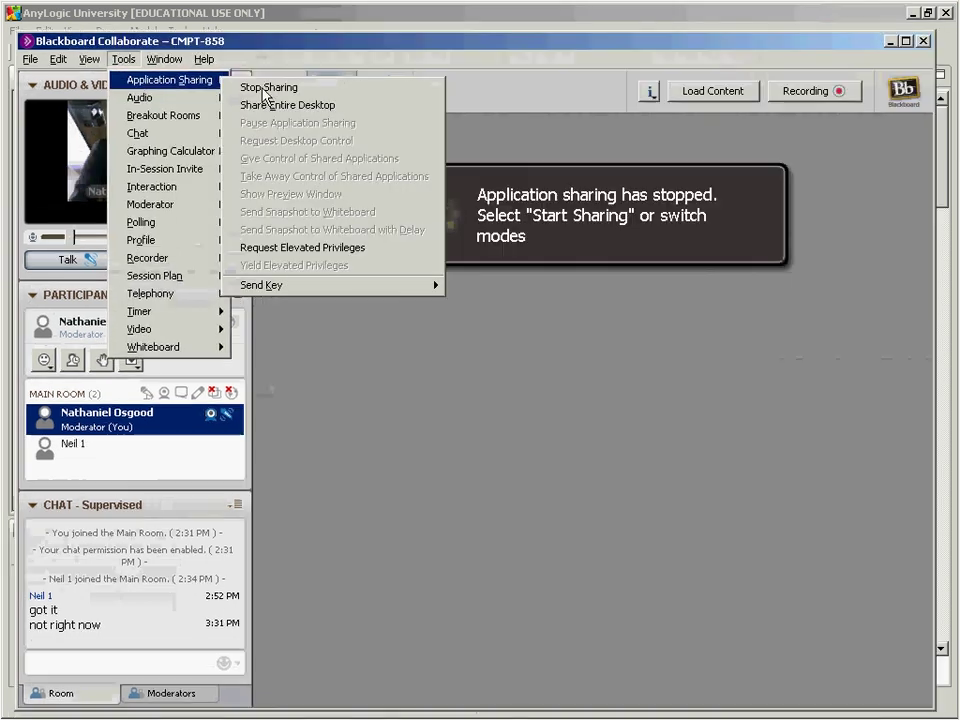
{"action": "left_click", "coordinate": [250, 105]}
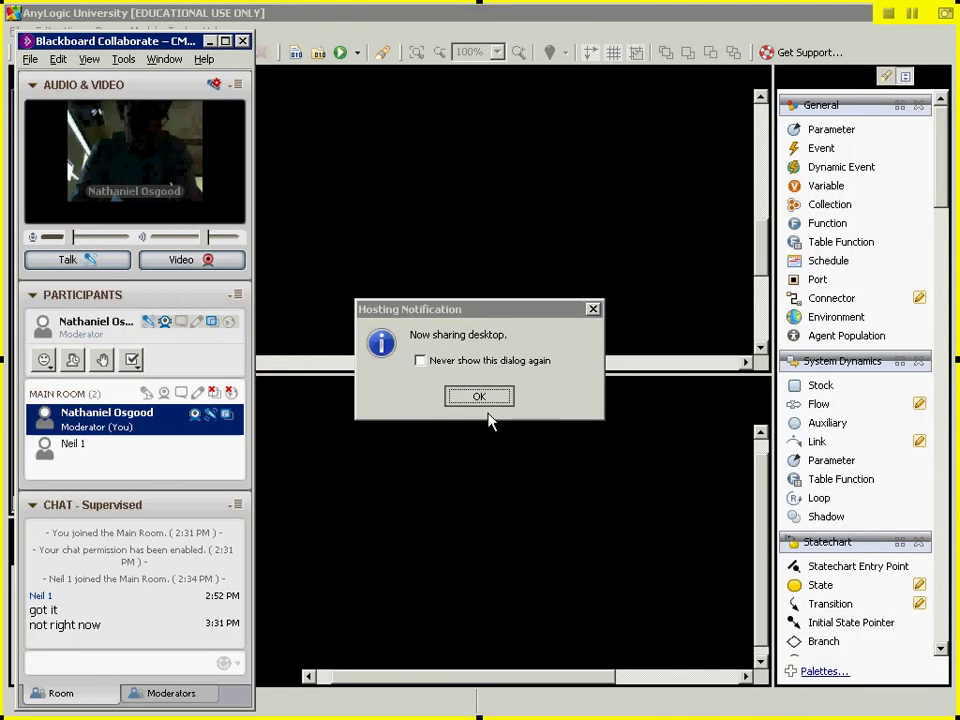
{"action": "left_click", "coordinate": [472, 578]}
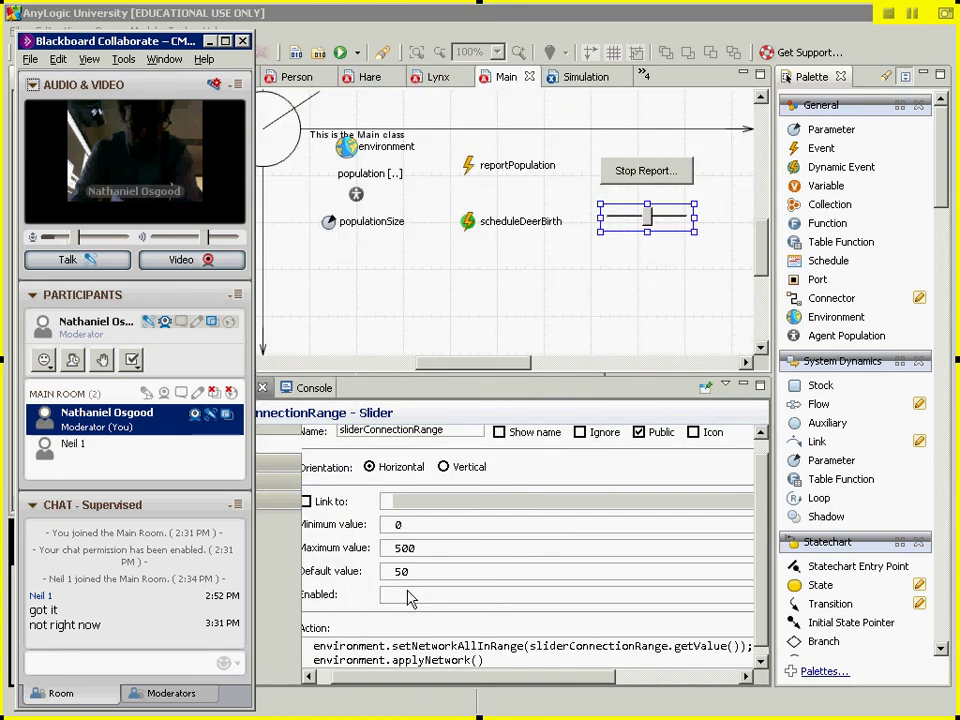
{"action": "key", "text": "alt+Tab"}
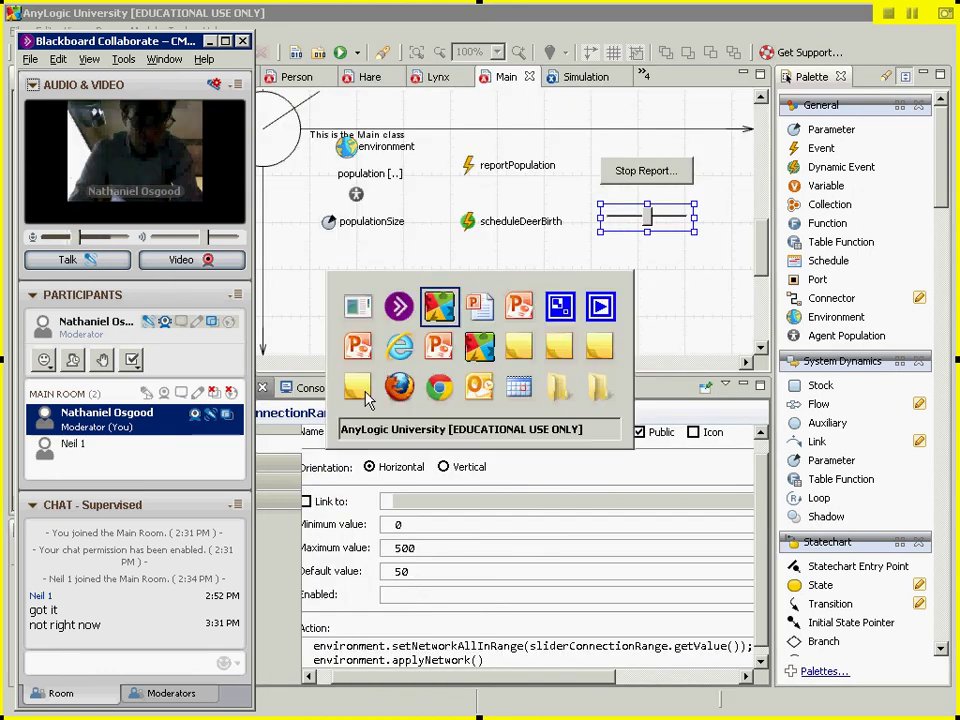
Run the MinimalistNetworkABMModel3 Simulation experiment and raise the connection range with the runtime slider to more than halfway
{"action": "left_click", "coordinate": [282, 12]}
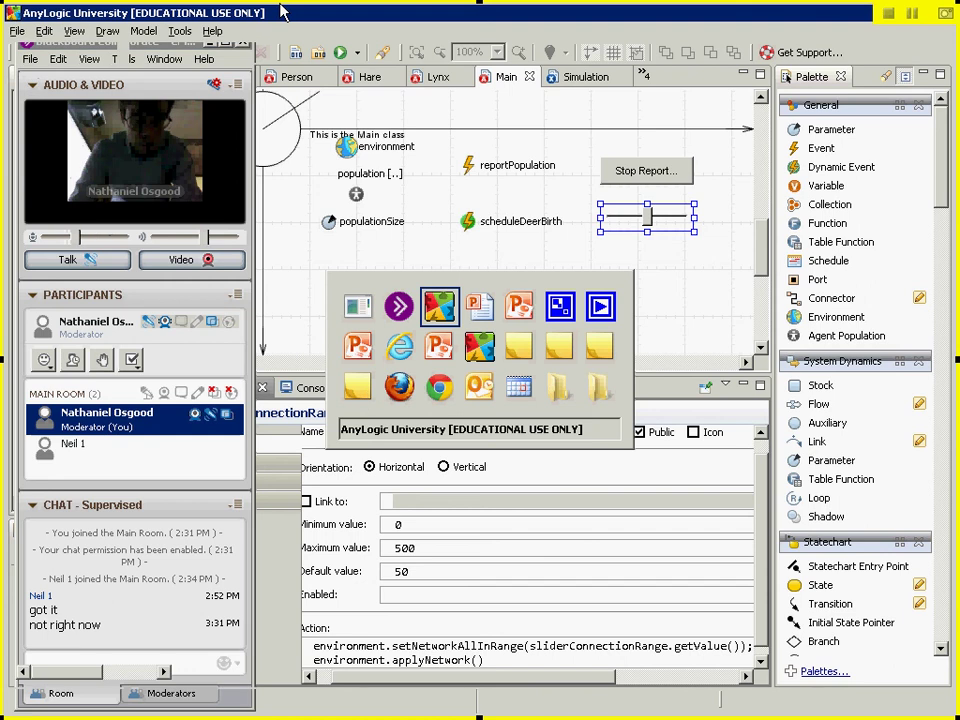
{"action": "left_click", "coordinate": [357, 53]}
{"action": "left_click", "coordinate": [357, 77]}
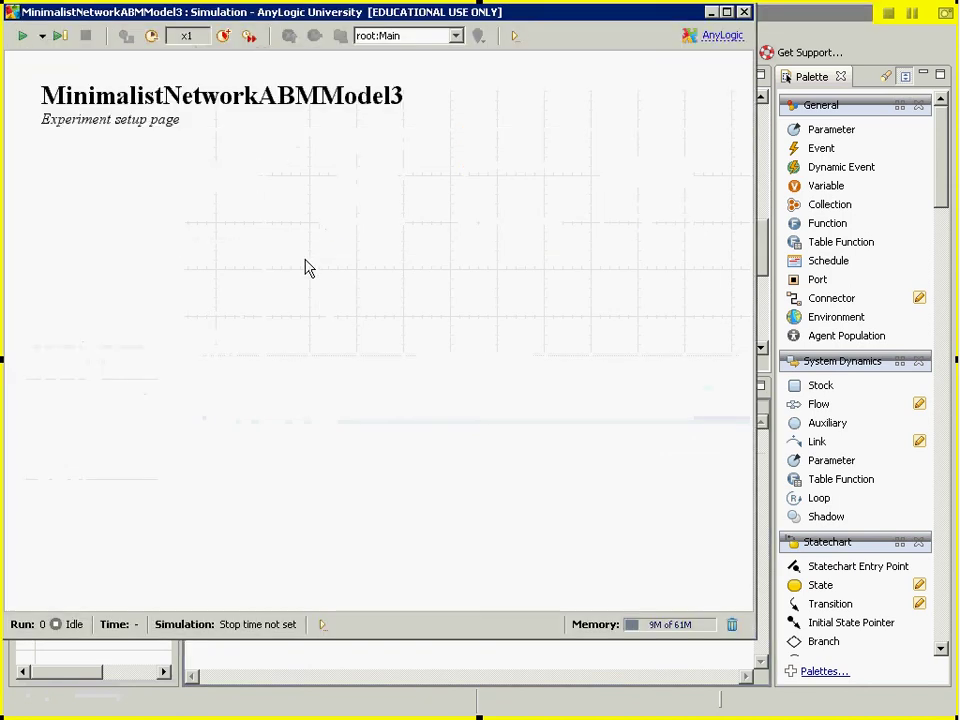
{"action": "left_click", "coordinate": [360, 142]}
{"action": "left_click_drag", "start_coordinate": [360, 138], "coordinate": [397, 139]}
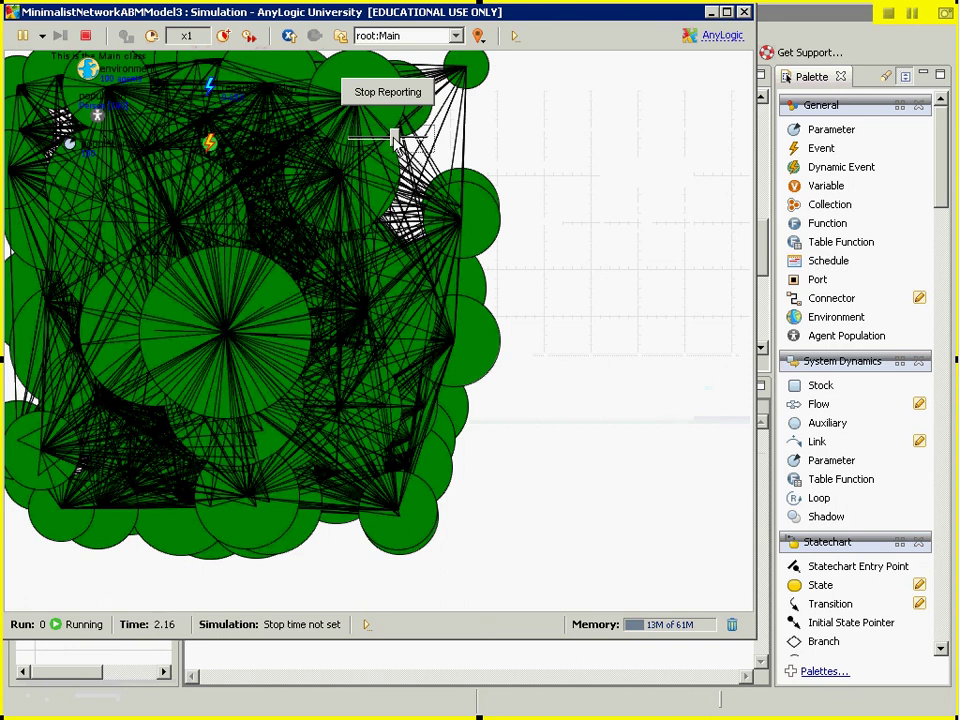
{"action": "mouse_move", "coordinate": [395, 139]}
{"action": "left_mouse_down"}
{"action": "mouse_move", "coordinate": [366, 140]}
{"action": "mouse_move", "coordinate": [402, 148]}
{"action": "left_mouse_up"}
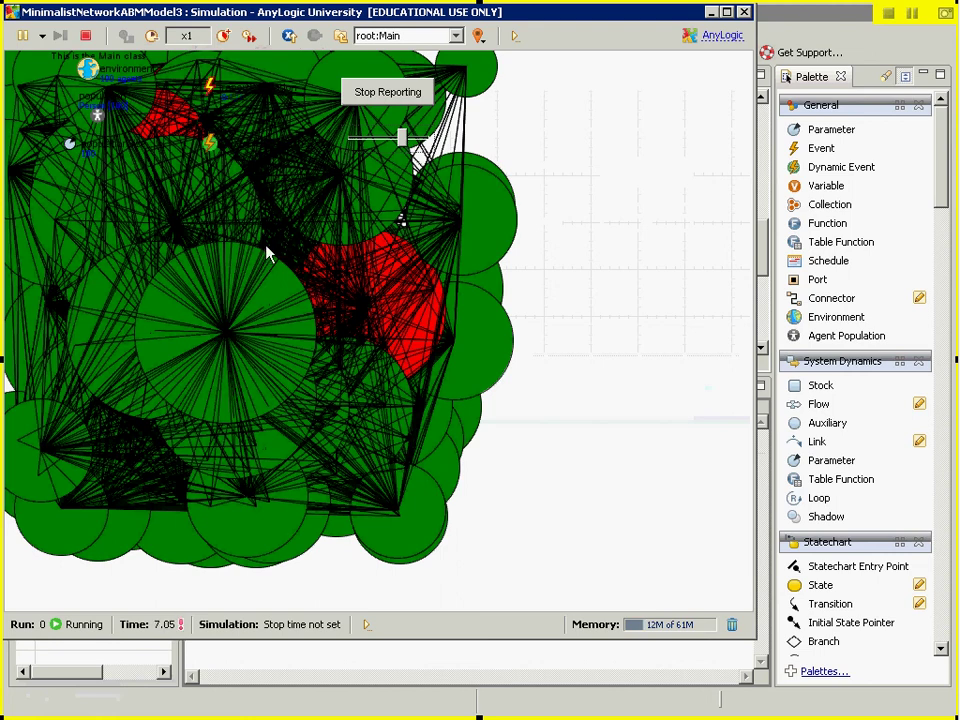
Reduce the connection range close to its minimum in the running model, and increase it again in stages past the midpoint
{"action": "left_click_drag", "start_coordinate": [395, 140], "coordinate": [357, 145]}
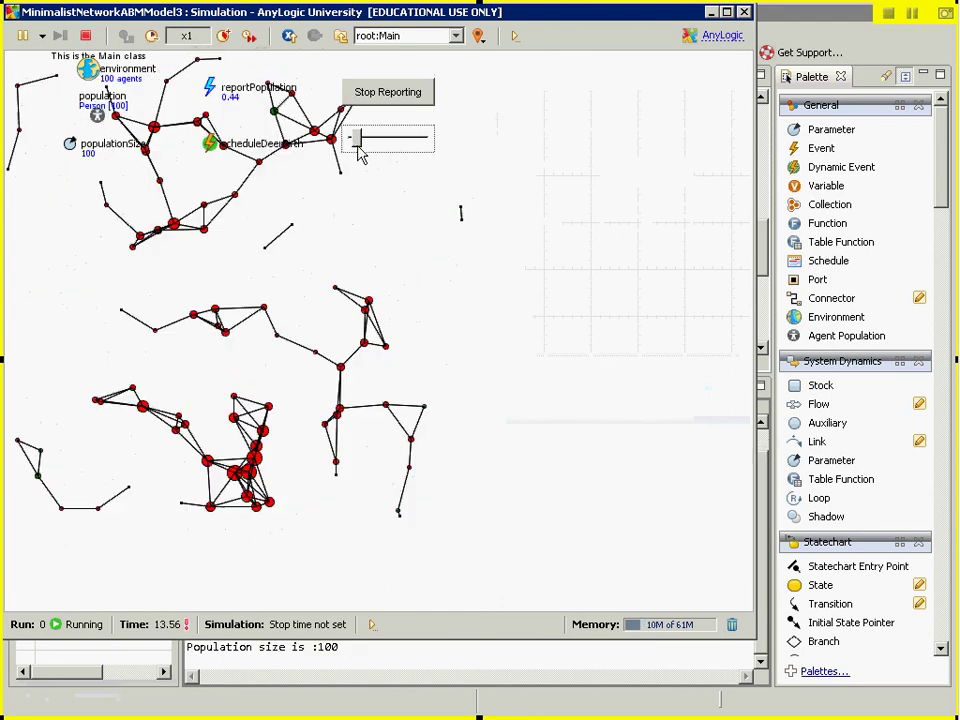
{"action": "left_click", "coordinate": [375, 144]}
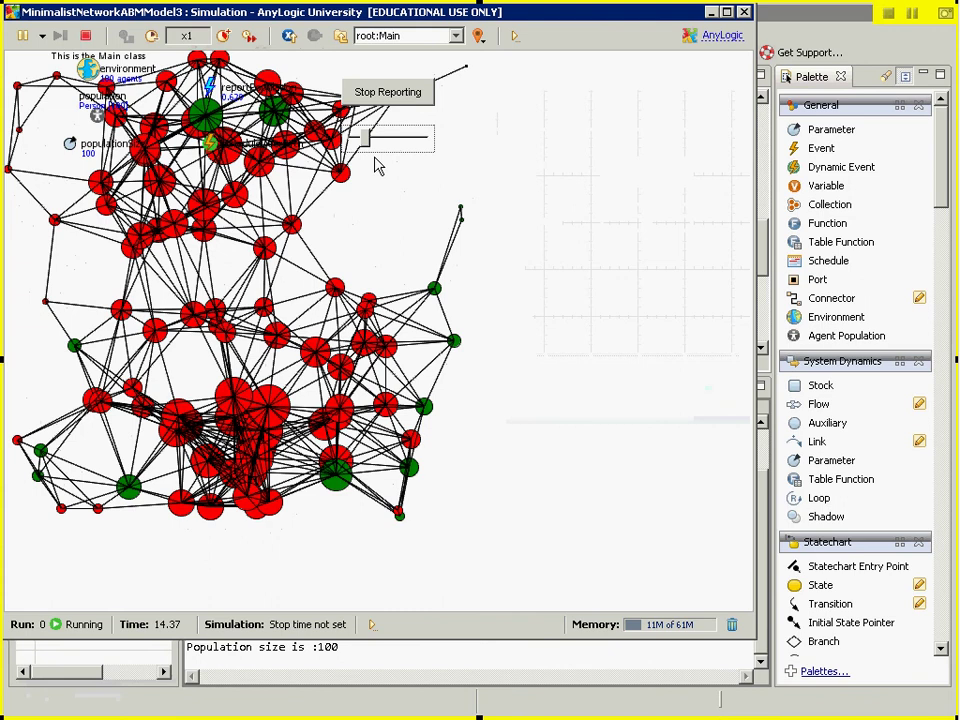
{"action": "left_click", "coordinate": [385, 145]}
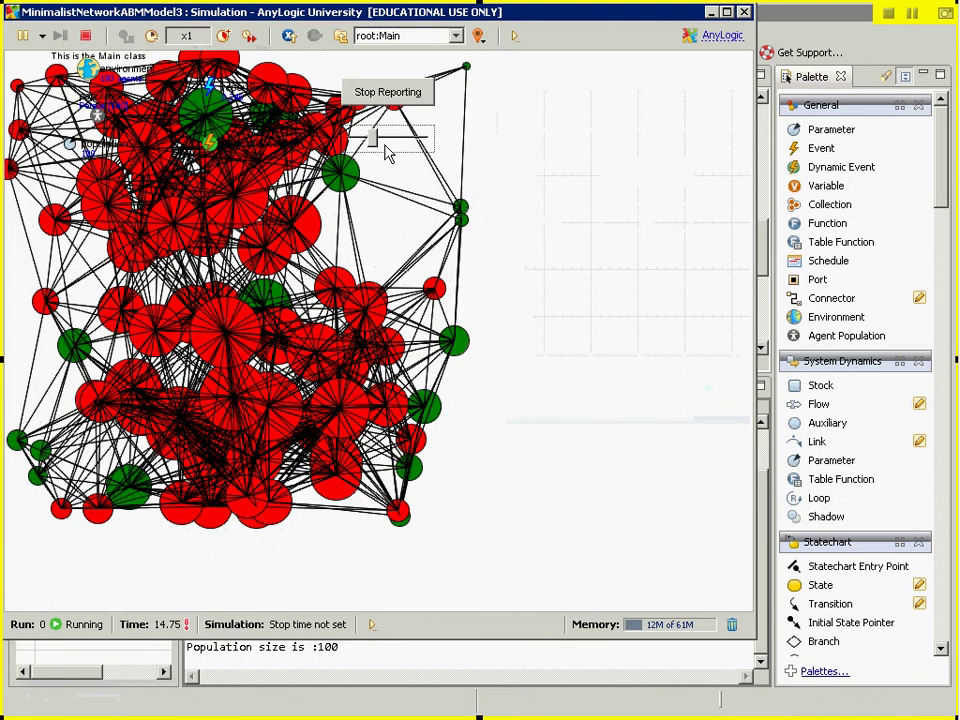
{"action": "left_click", "coordinate": [385, 144]}
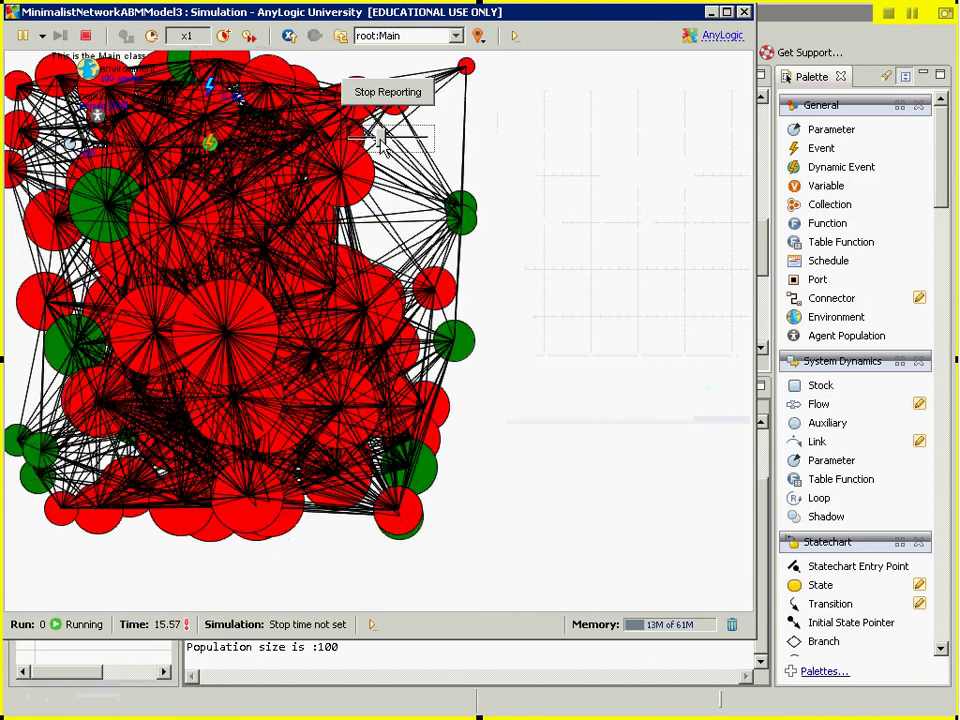
{"action": "left_click_drag", "start_coordinate": [381, 140], "coordinate": [396, 146]}
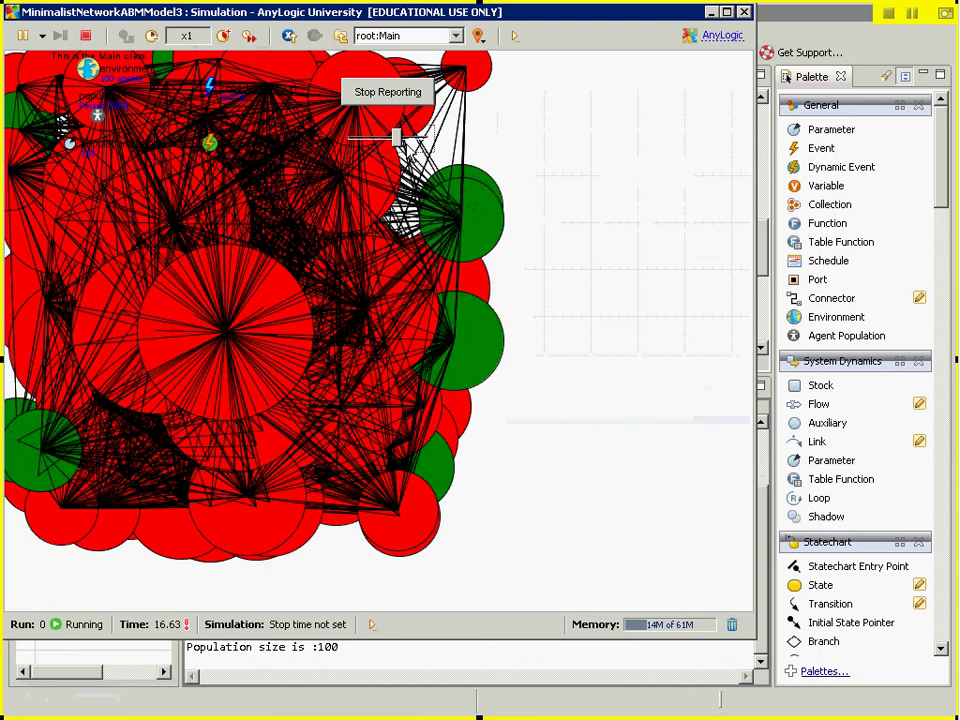
Lower the running model's connection range close to its minimum again, nudge it up slightly, and close the run window
{"action": "left_click_drag", "start_coordinate": [399, 141], "coordinate": [356, 142]}
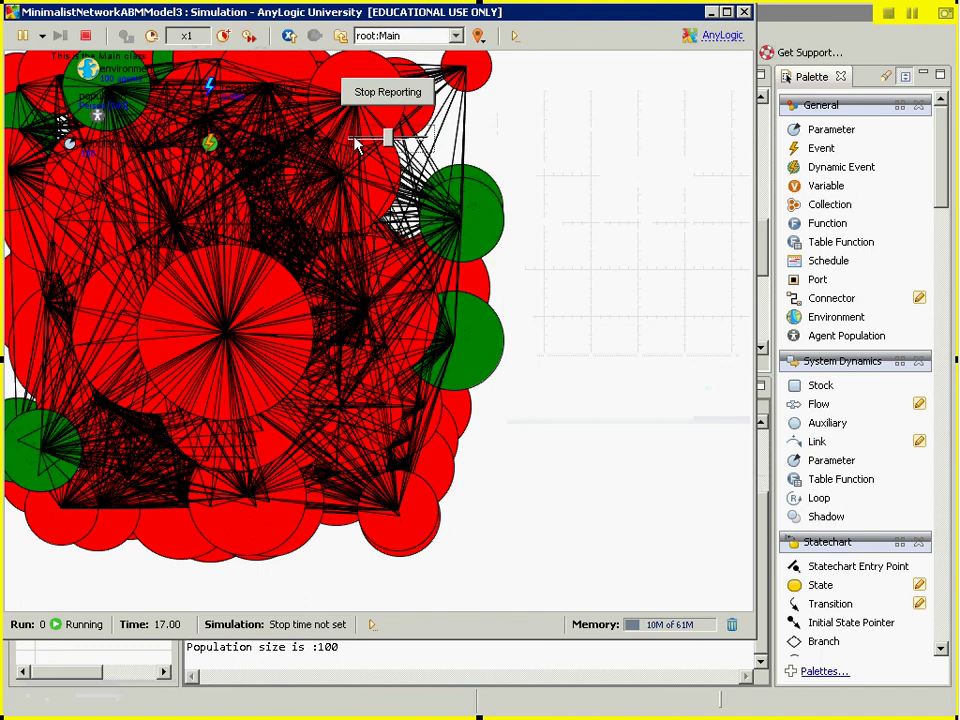
{"action": "left_click", "coordinate": [388, 137]}
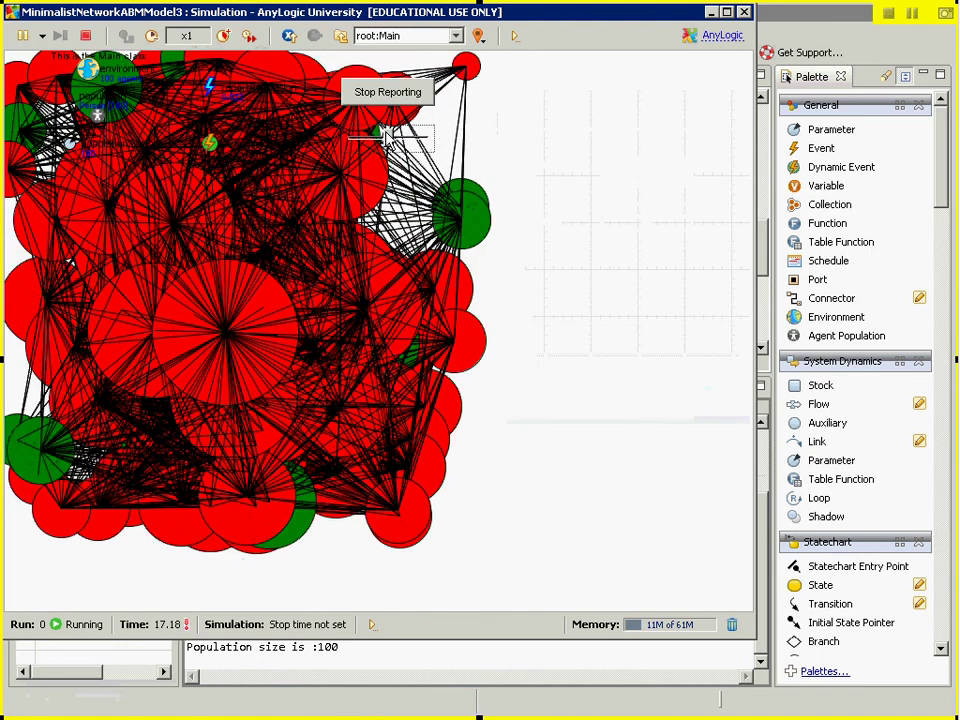
{"action": "left_click_drag", "start_coordinate": [388, 137], "coordinate": [358, 138]}
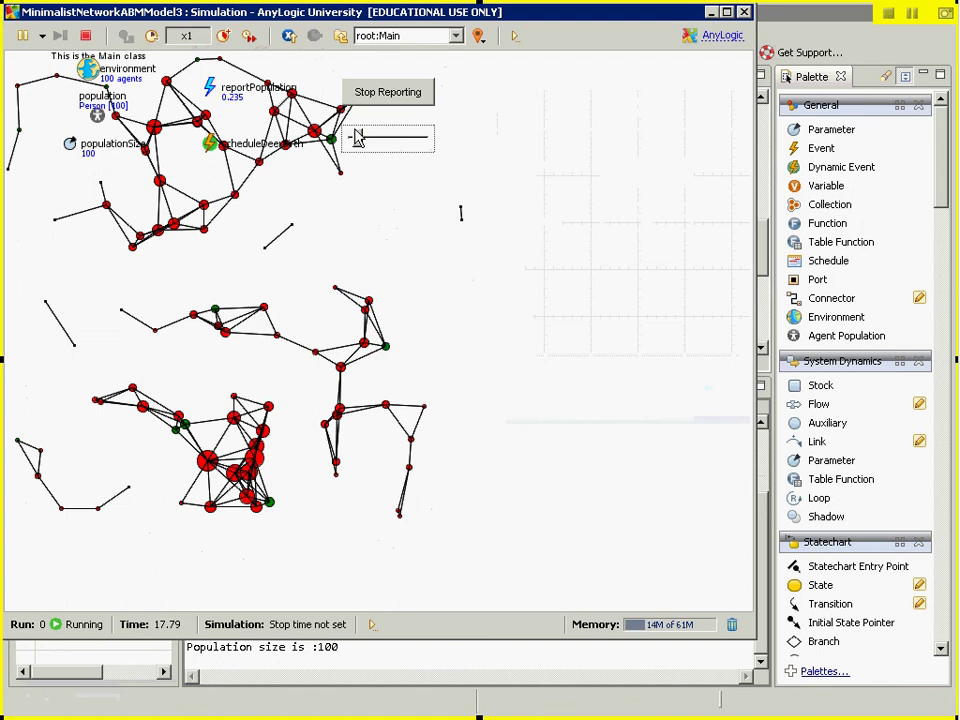
{"action": "left_click_drag", "start_coordinate": [359, 141], "coordinate": [368, 143]}
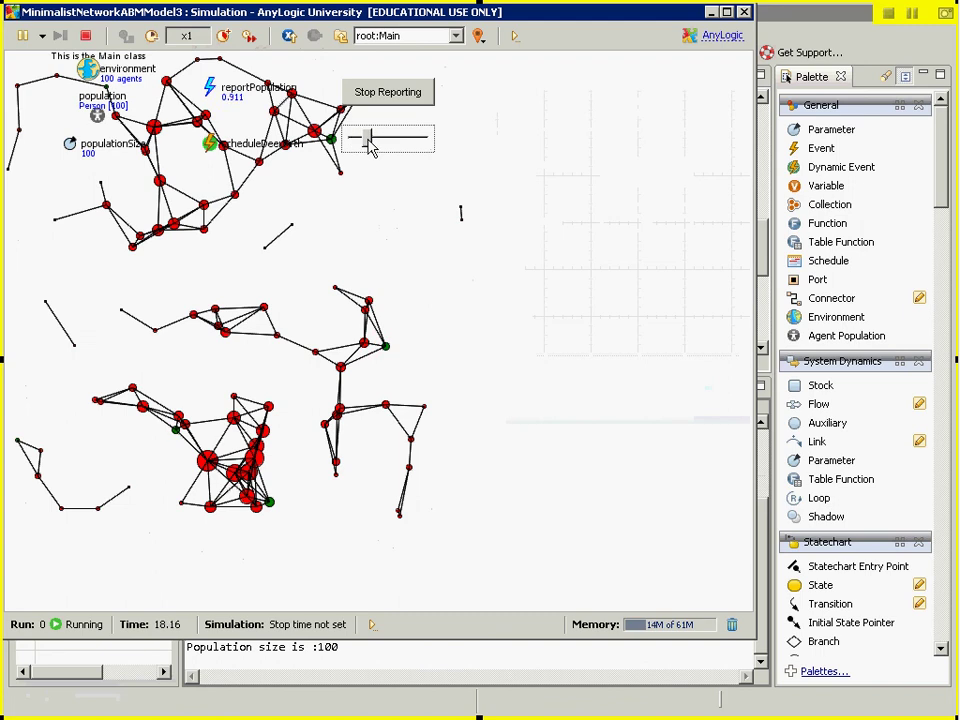
{"action": "left_click", "coordinate": [744, 12]}
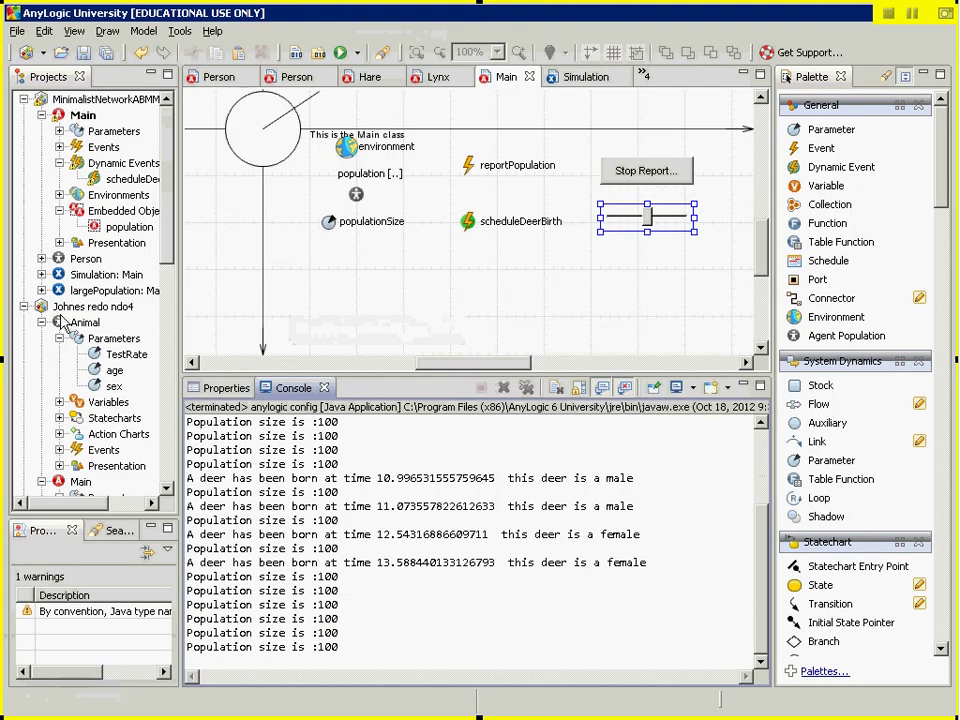
Replace the slider expression in the connection range of Main's environment with the fixed value 50
{"action": "left_click", "coordinate": [84, 117]}
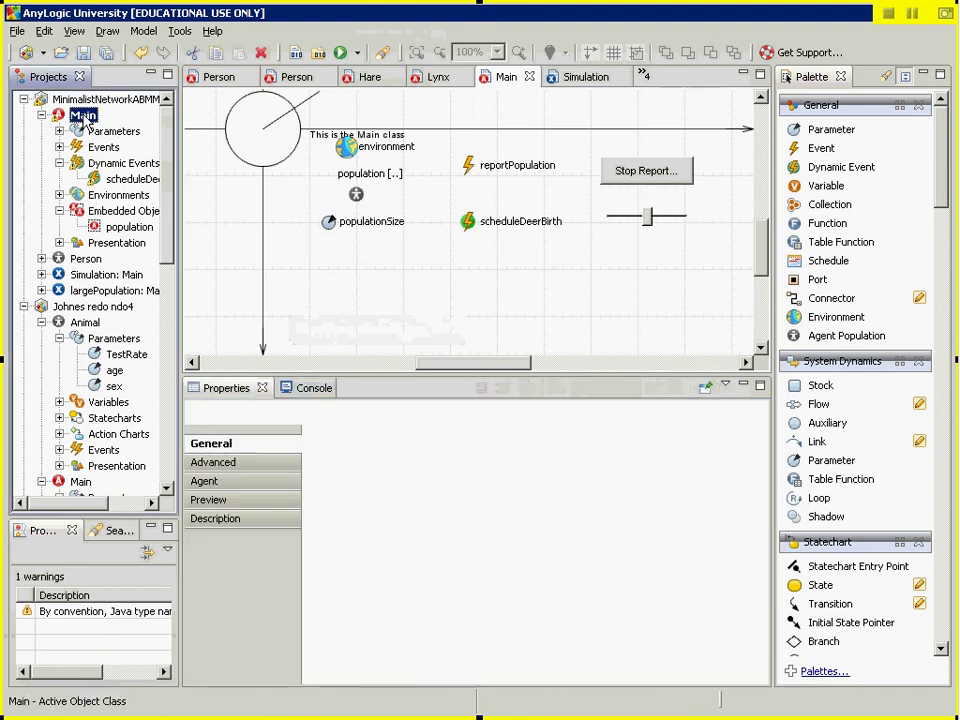
{"action": "left_click", "coordinate": [346, 149]}
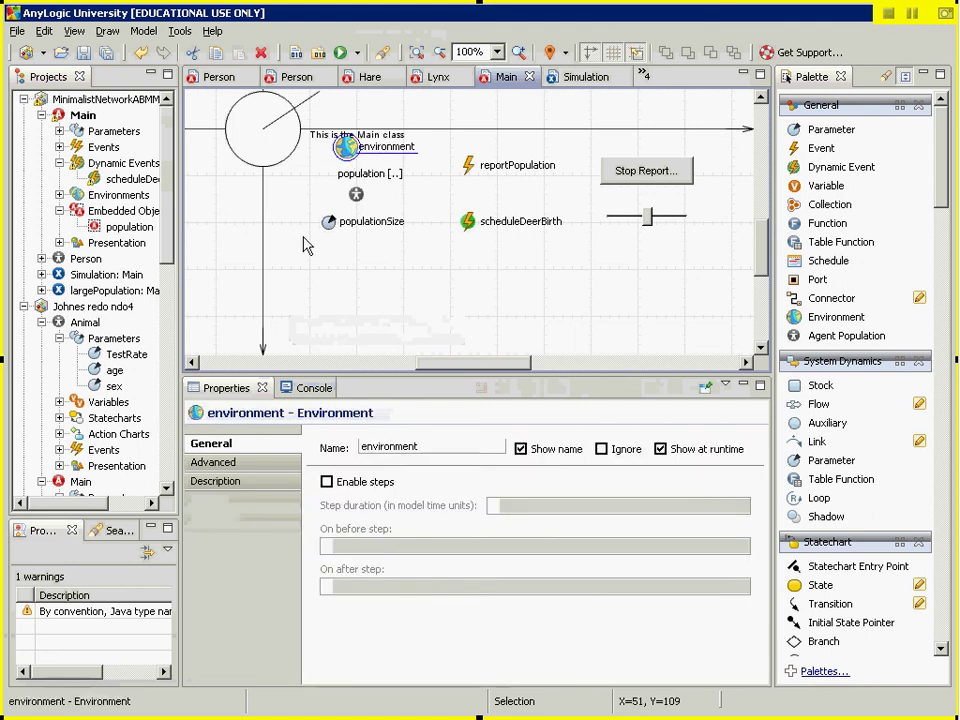
{"action": "left_click", "coordinate": [237, 461]}
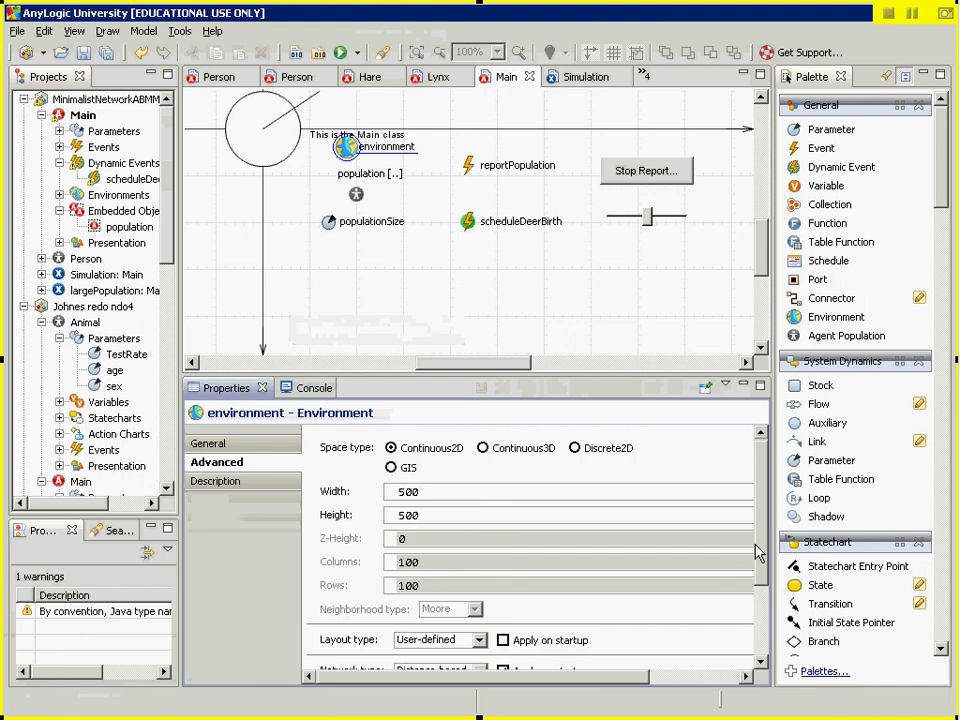
{"action": "scroll", "coordinate": [735, 622], "scroll_direction": "down", "scroll_amount": 3}
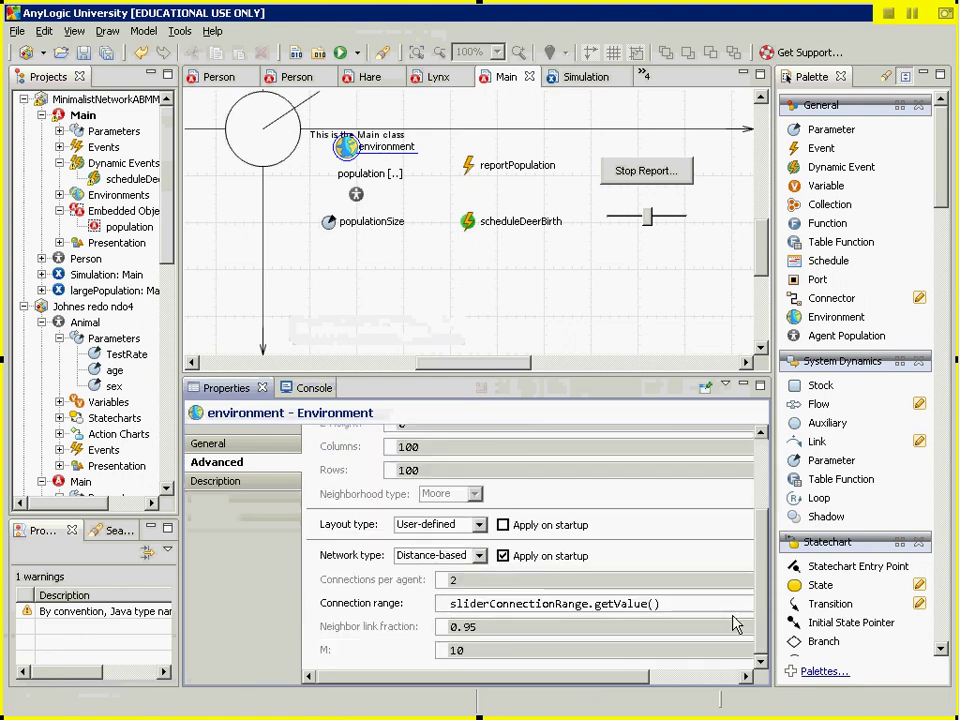
{"action": "left_click", "coordinate": [677, 610]}
{"action": "left_click_drag", "start_coordinate": [677, 610], "coordinate": [364, 600]}
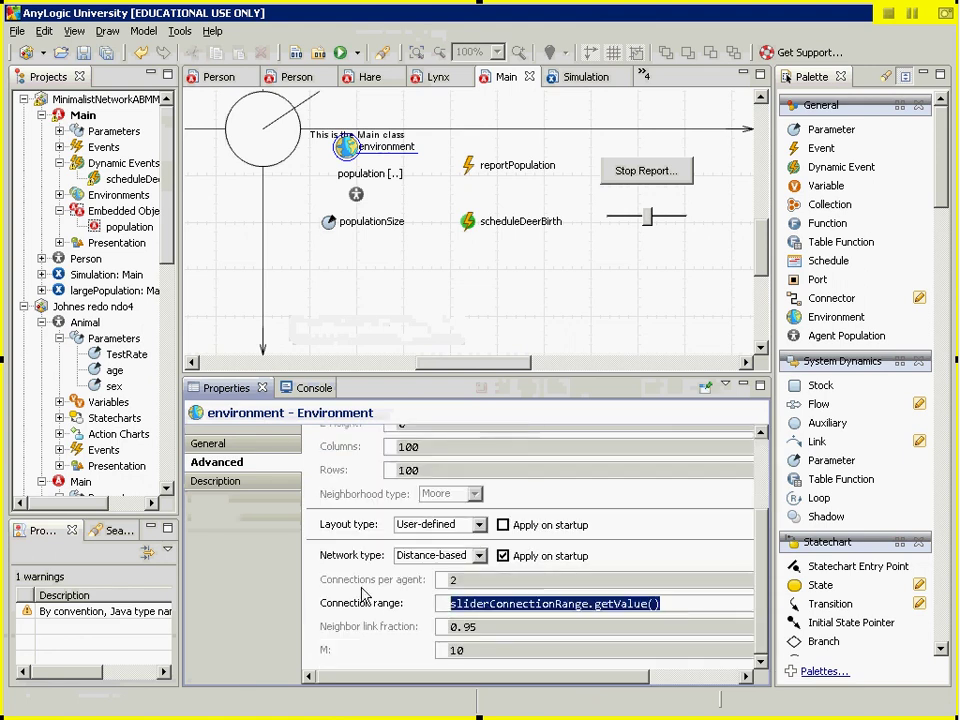
{"action": "type", "text": "50"}
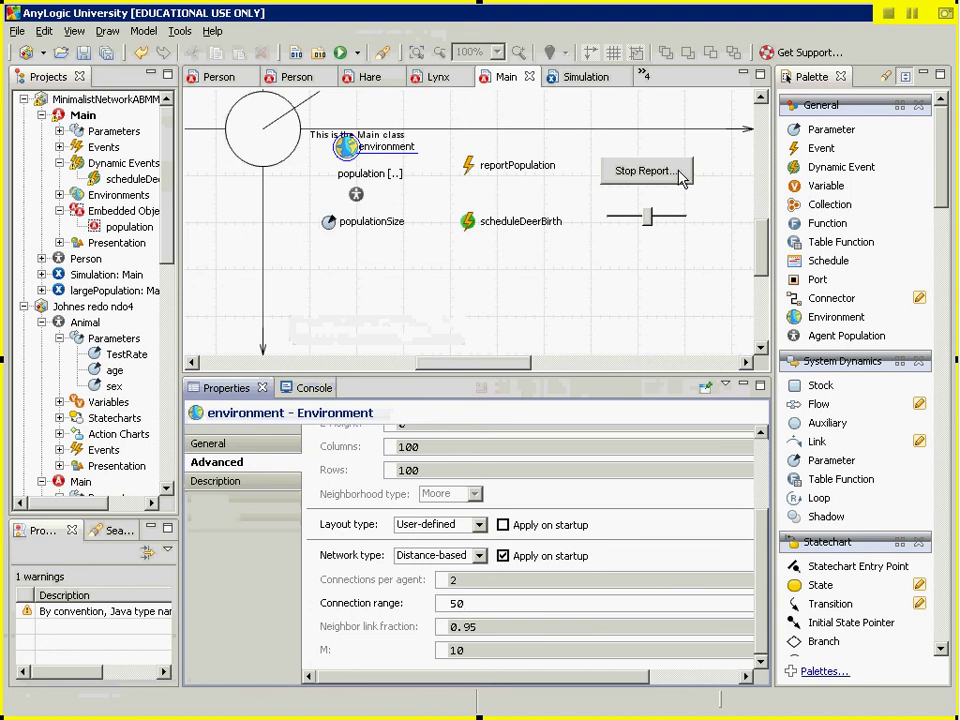
Review the sliderConnectionRange slider's action code, widening the properties area and highlighting the setNetworkAllInRange and applyNetwork calls
{"action": "left_click", "coordinate": [648, 220]}
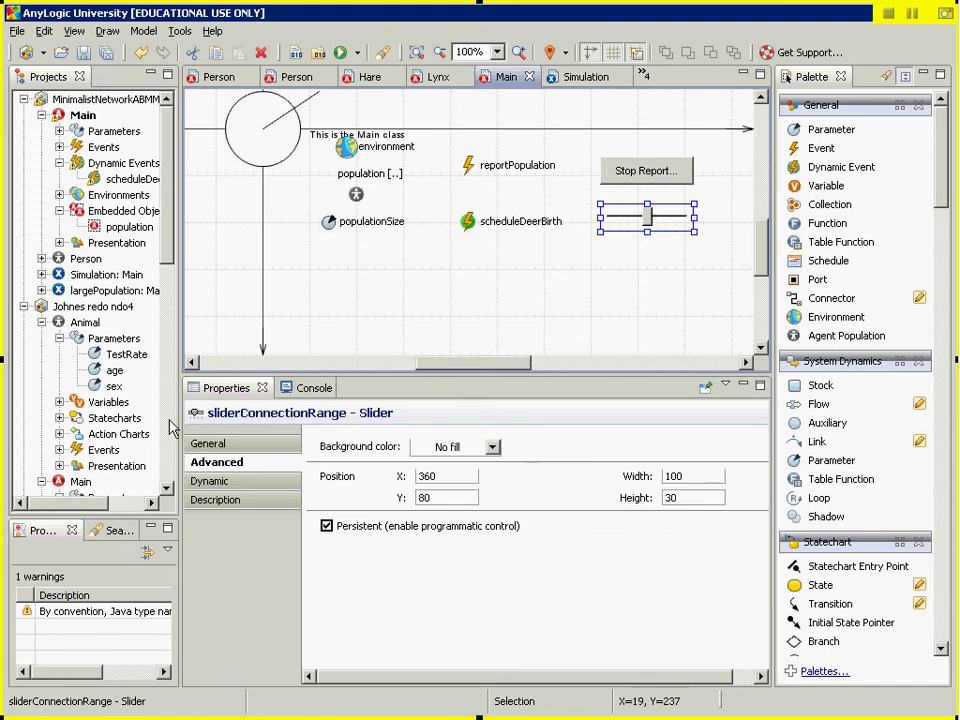
{"action": "left_click", "coordinate": [243, 446]}
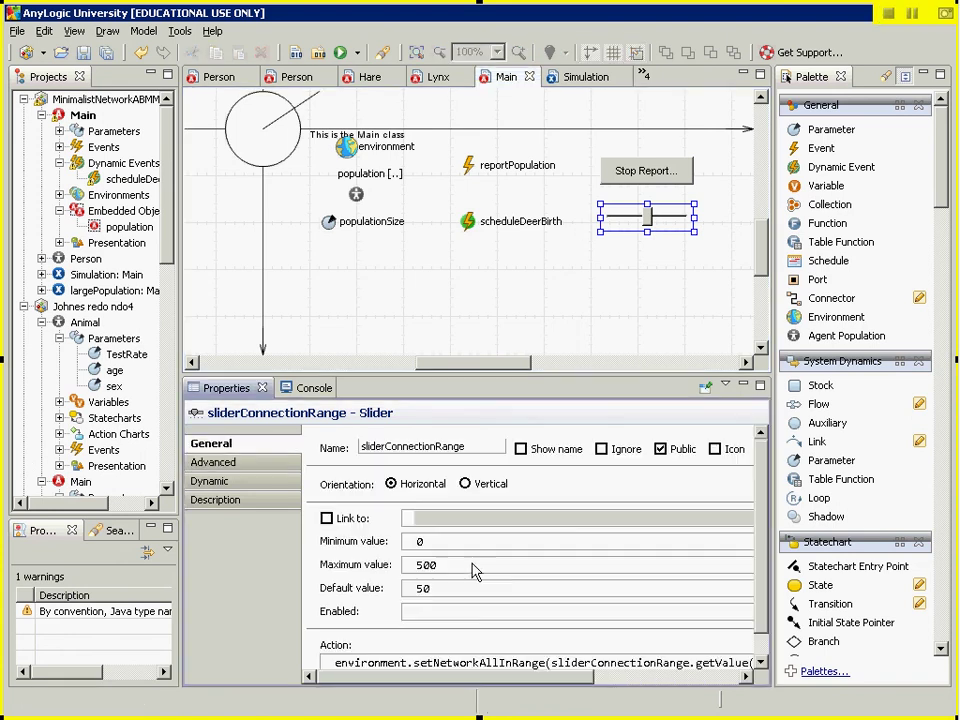
{"action": "scroll", "coordinate": [755, 545], "scroll_direction": "down", "scroll_amount": 1}
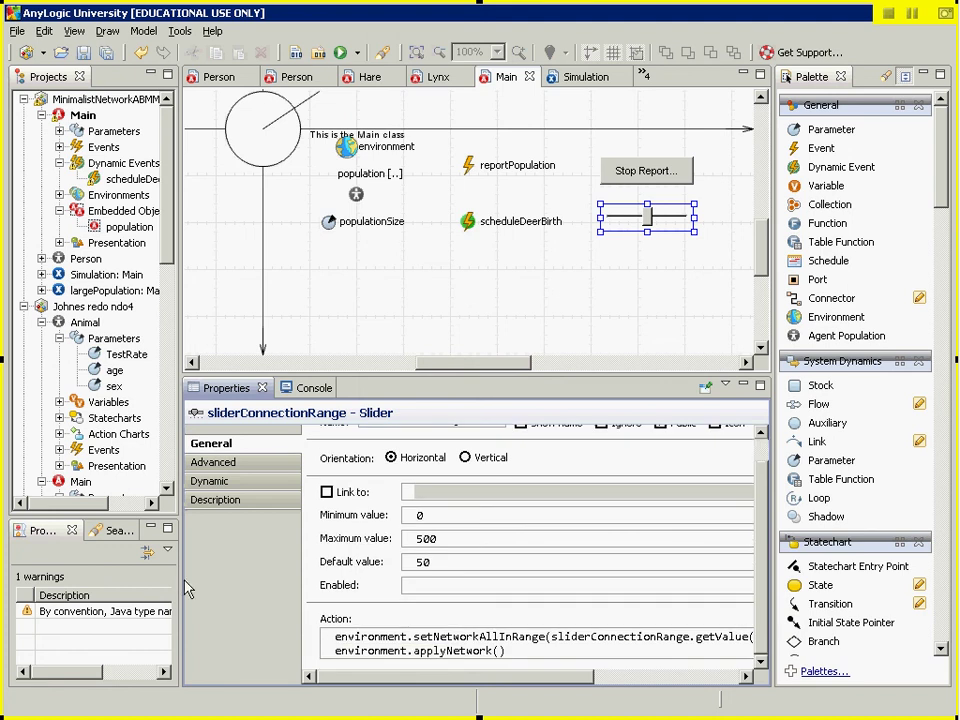
{"action": "left_click_drag", "start_coordinate": [181, 582], "coordinate": [77, 578]}
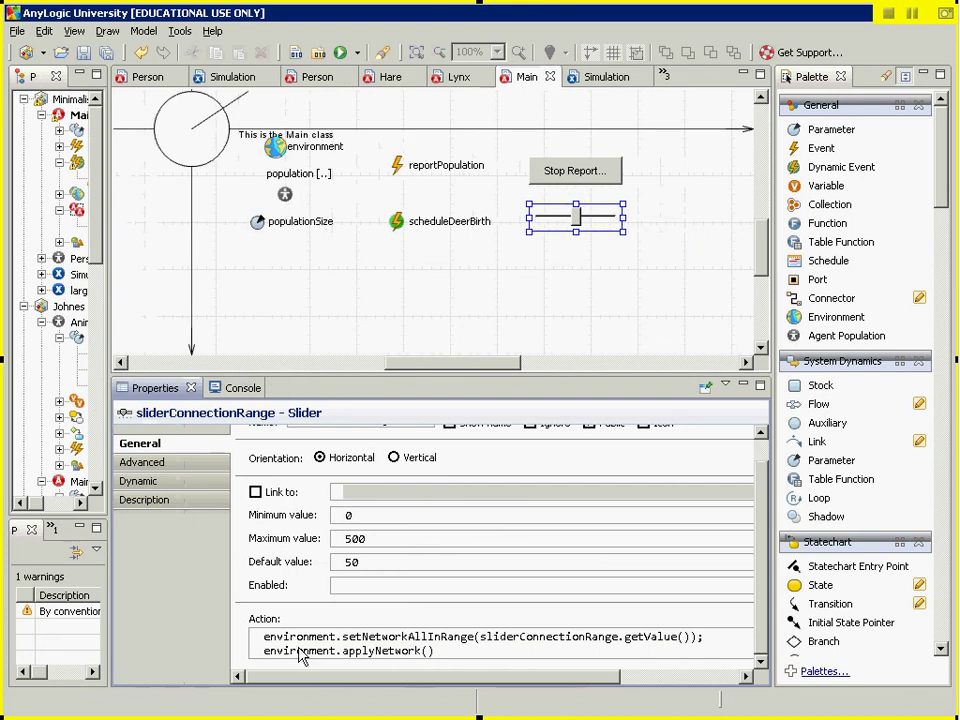
{"action": "left_click_drag", "start_coordinate": [388, 637], "coordinate": [487, 640]}
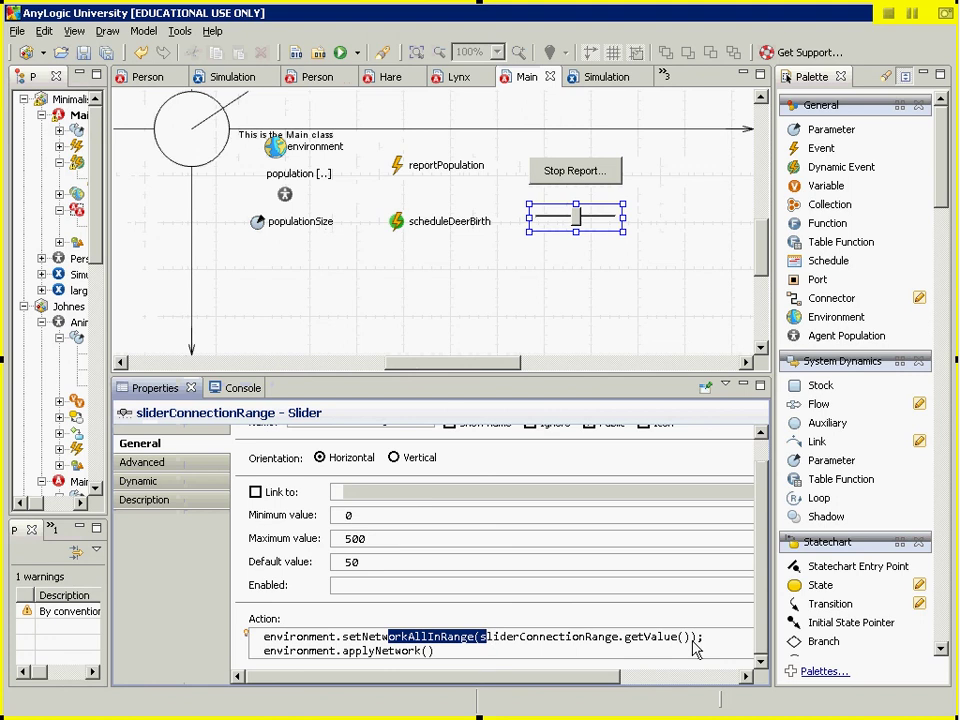
{"action": "left_click_drag", "start_coordinate": [697, 645], "coordinate": [250, 660]}
{"action": "left_click", "coordinate": [448, 660]}
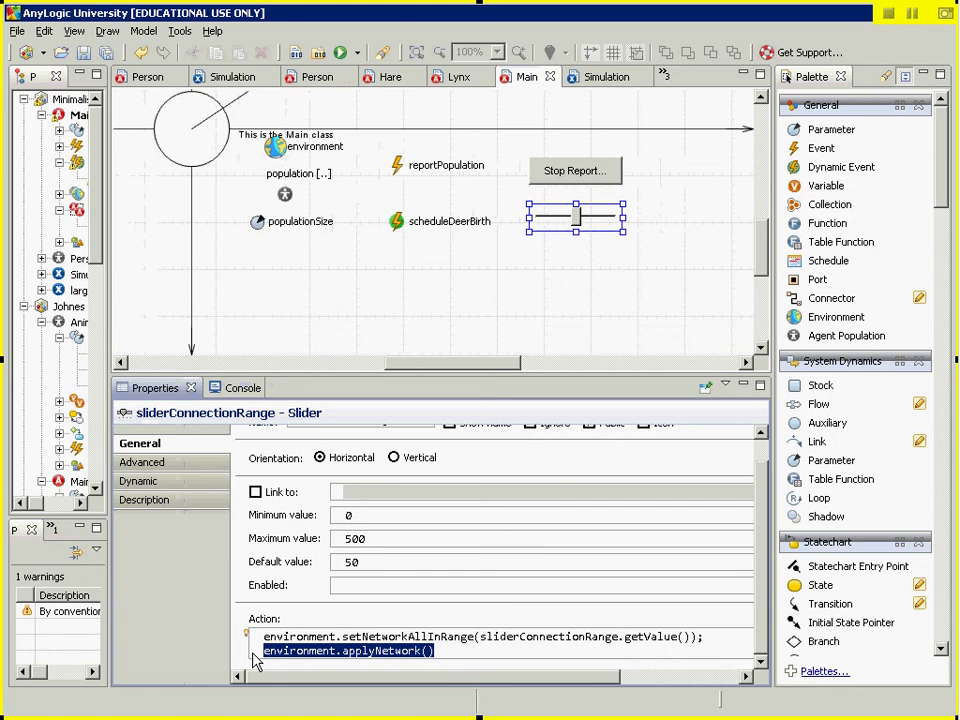
Switch to the presentation's slide show and advance to the "Interaction Between Network&Location 1" slide
{"action": "key", "text": "alt+Tab"}
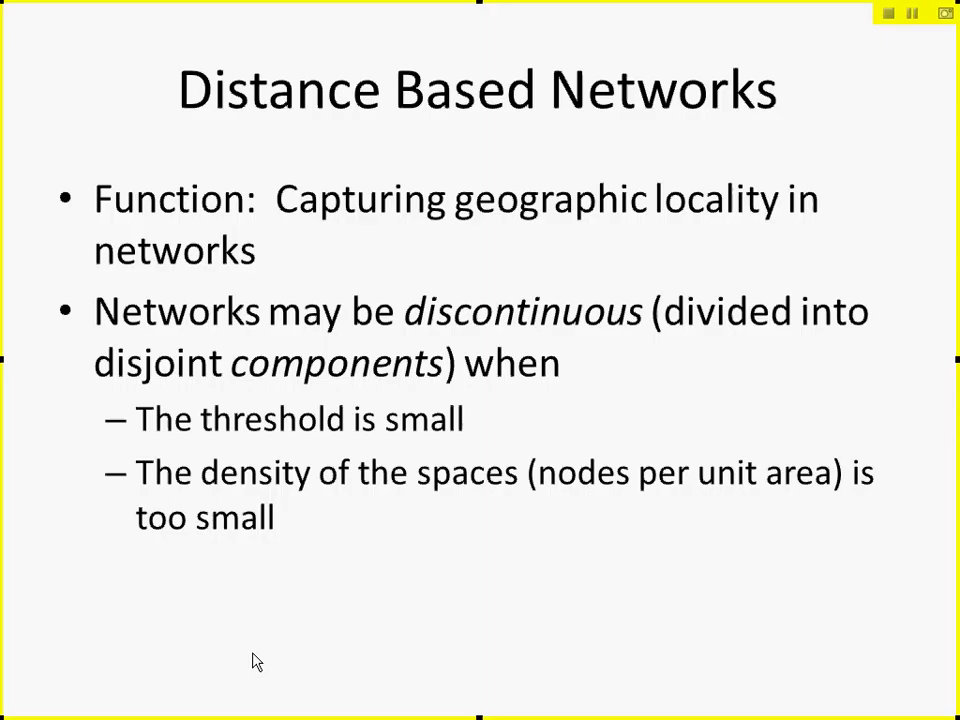
{"action": "key", "text": "Right"}
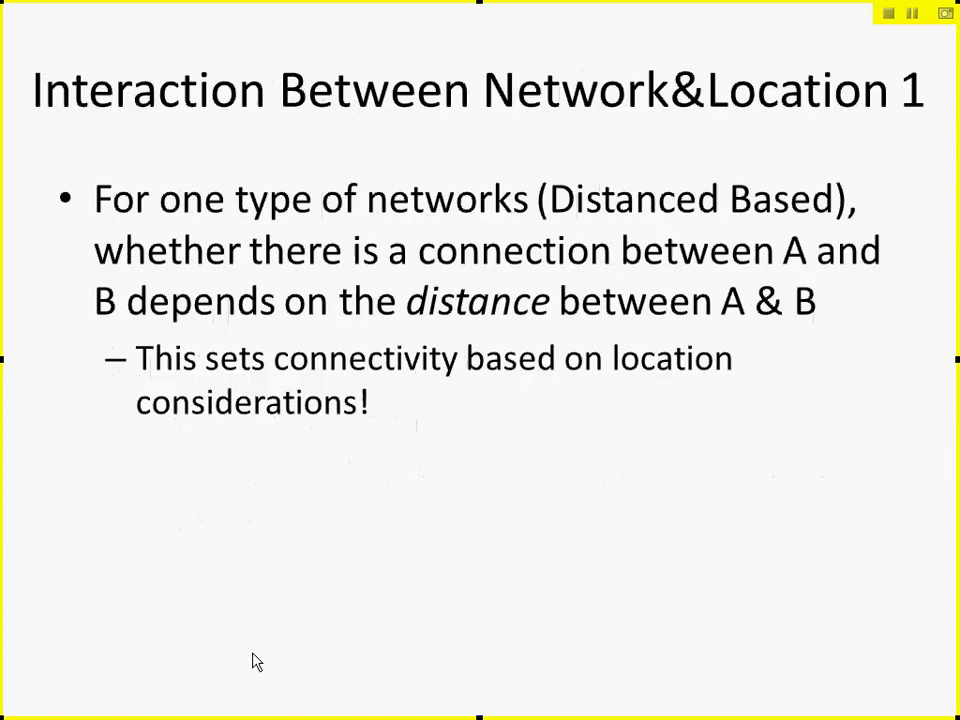